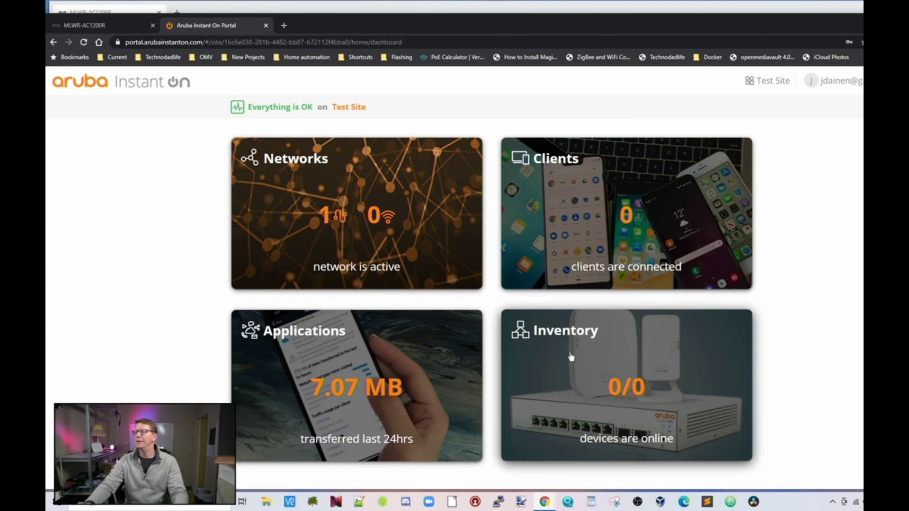
# - Add the found 1930 24G PoE switch to Test Site from the device inventory
pyautogui.click(570, 357)
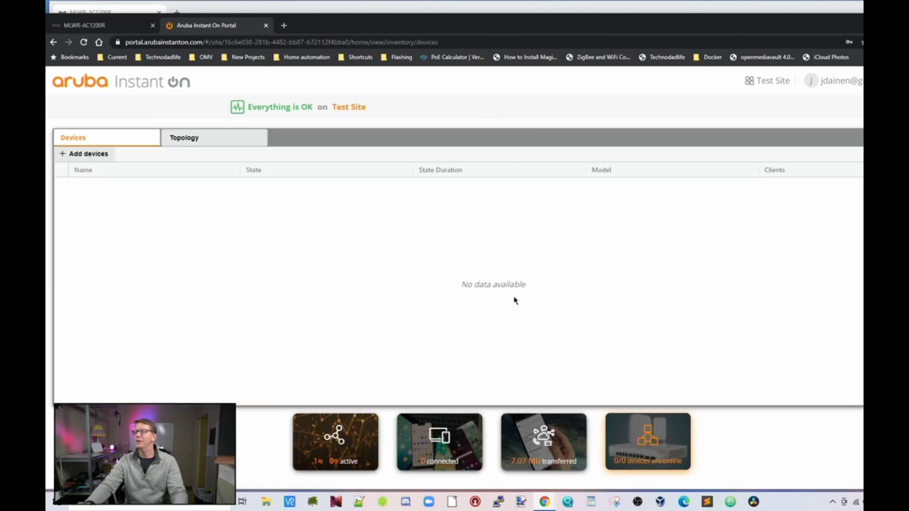
pyautogui.click(88, 157)
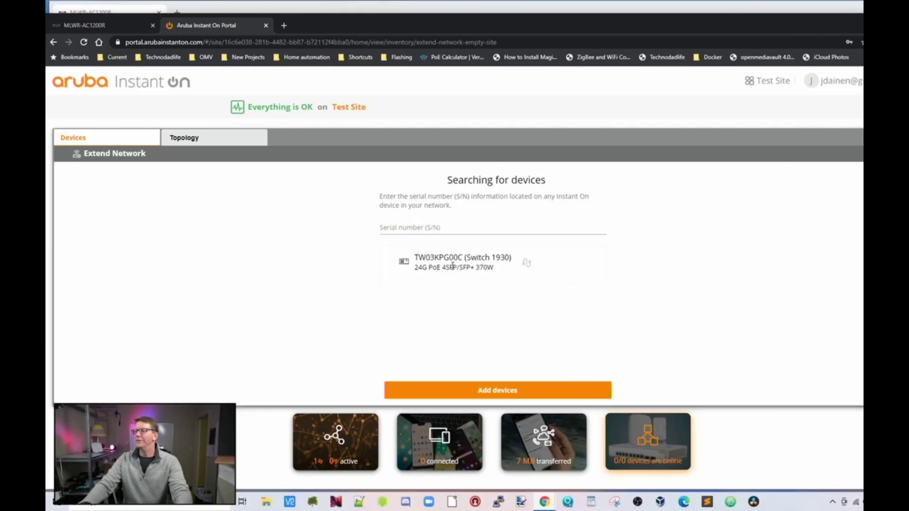
pyautogui.click(501, 393)
pyautogui.click(535, 331)
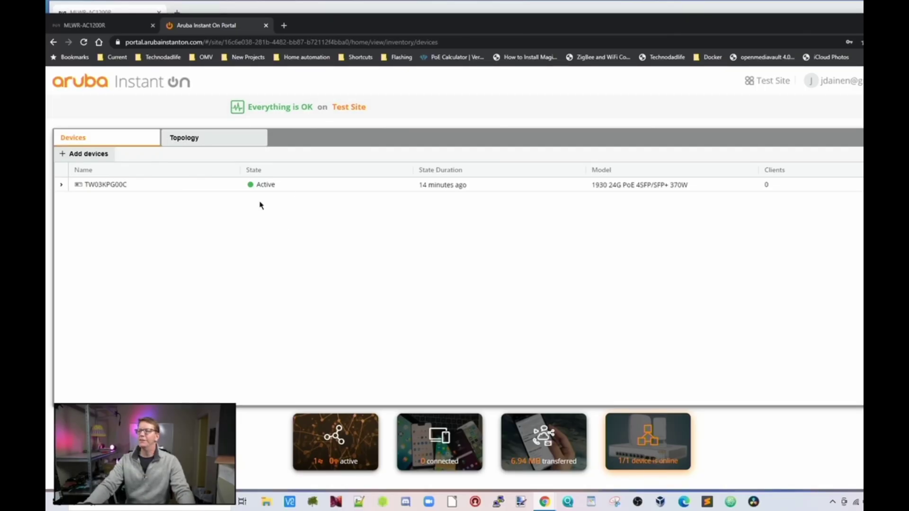
# - Expand the Matilda switch and review its Connectivity settings and Ports layout
pyautogui.click(92, 159)
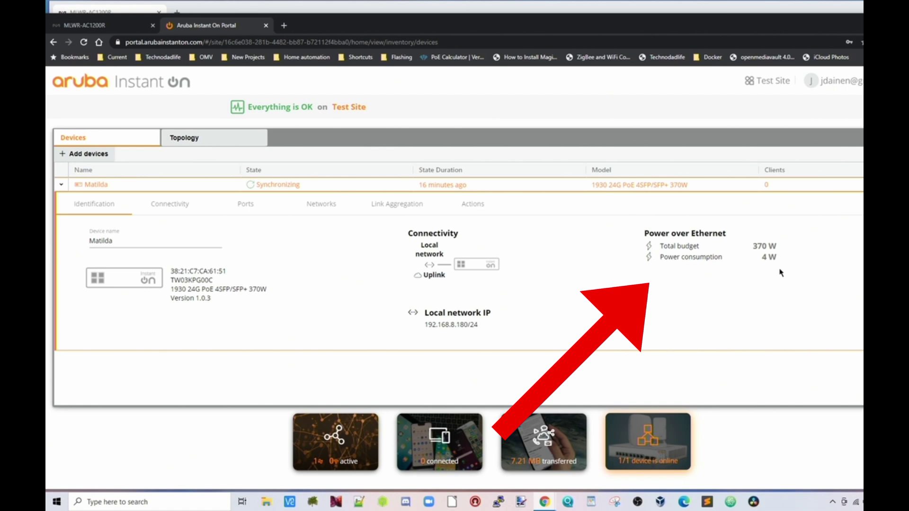
pyautogui.click(166, 203)
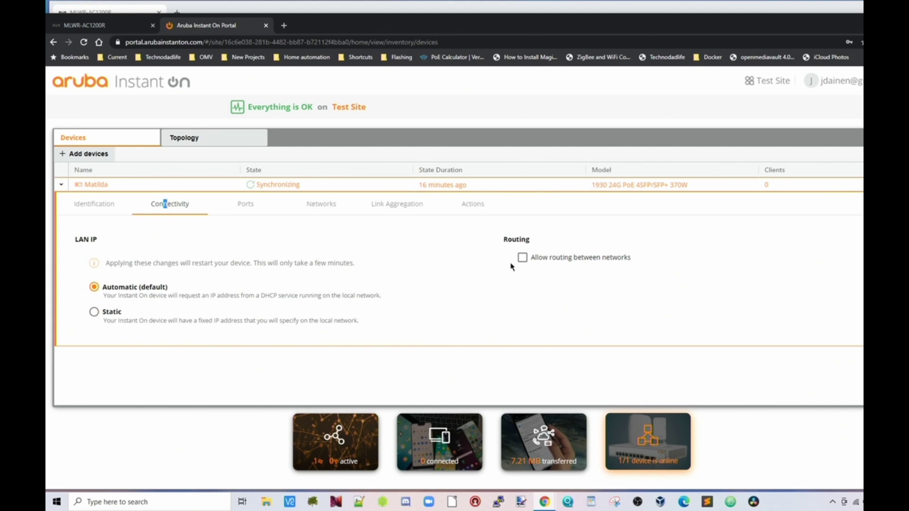
pyautogui.click(242, 206)
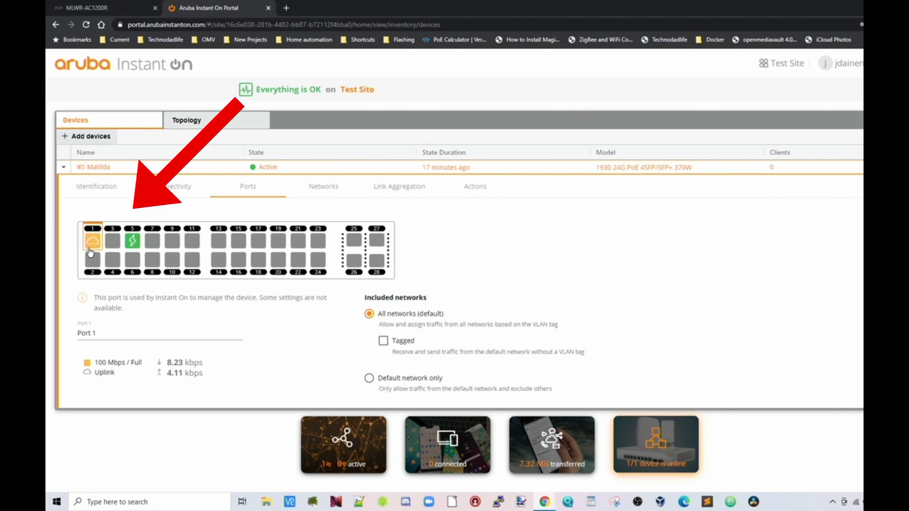
# - Browse the switch's Networks tab for 123456, then its Link Aggregation and Actions tabs
pyautogui.click(311, 189)
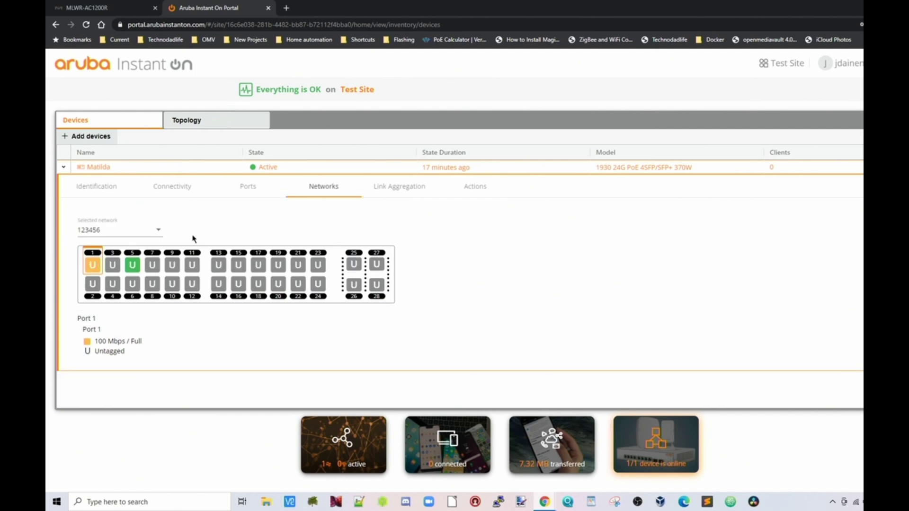
pyautogui.click(162, 233)
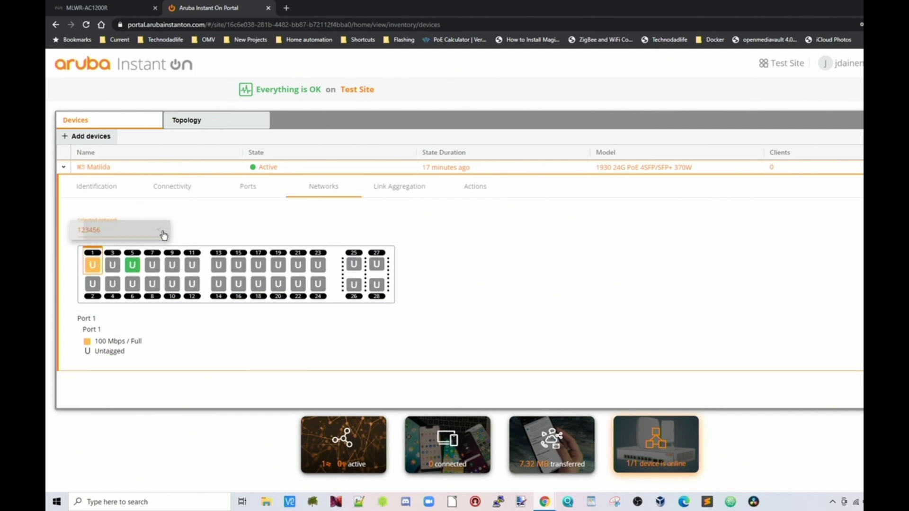
pyautogui.click(163, 234)
pyautogui.click(410, 188)
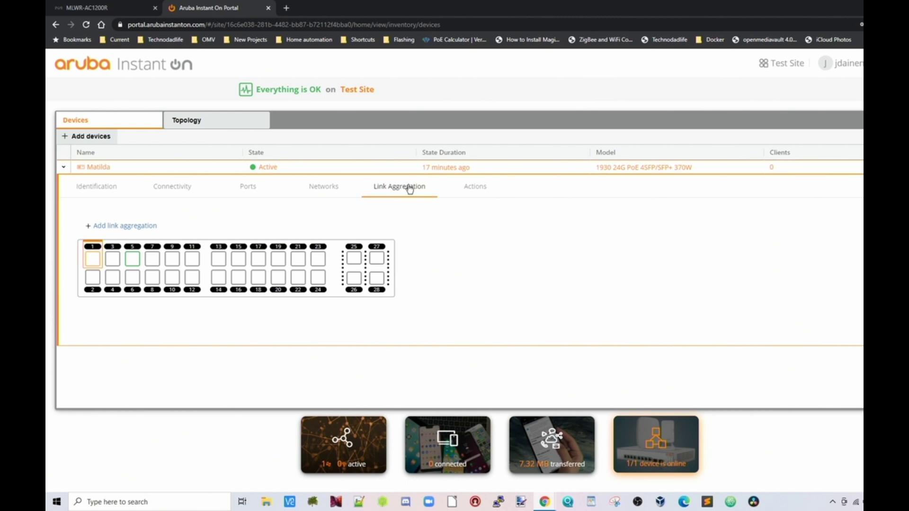
pyautogui.click(482, 189)
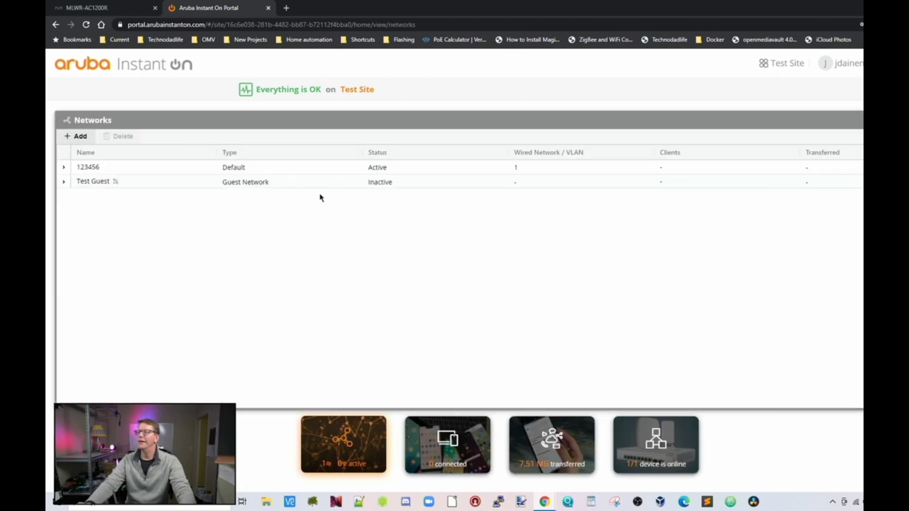
# - Start a new wired network named 'Bertha' and go to its VLAN ID
pyautogui.click(79, 140)
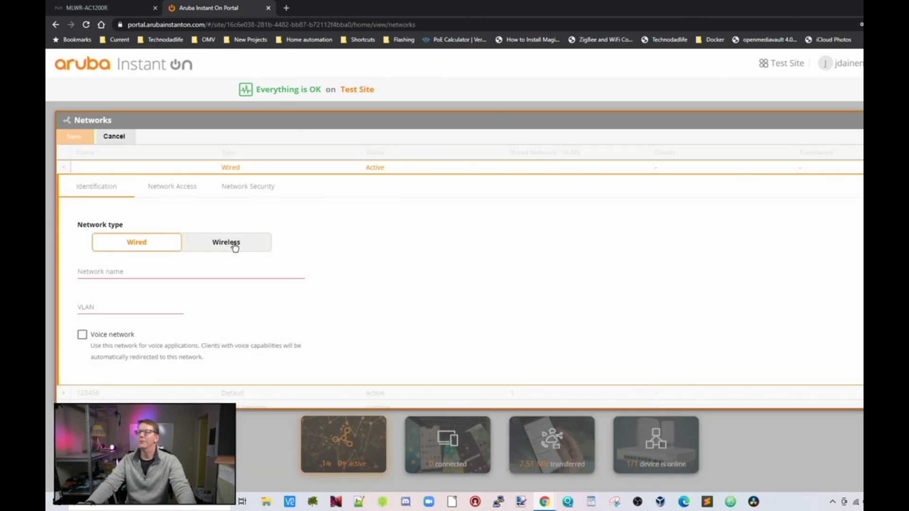
pyautogui.click(142, 268)
pyautogui.write('Bertha')
pyautogui.click(99, 305)
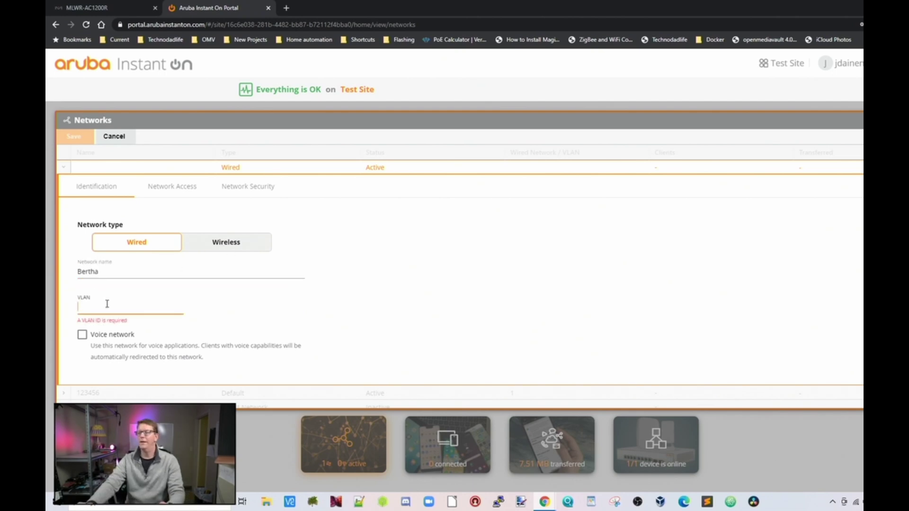
# - Switch it to a wireless network named 'Bertha2' secured with RADIUS
pyautogui.click(226, 242)
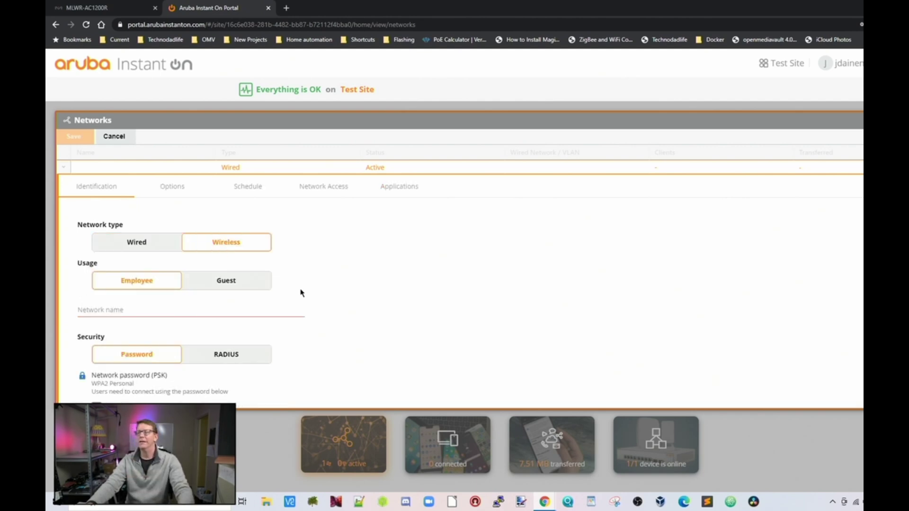
pyautogui.click(142, 308)
pyautogui.write('Bertha2')
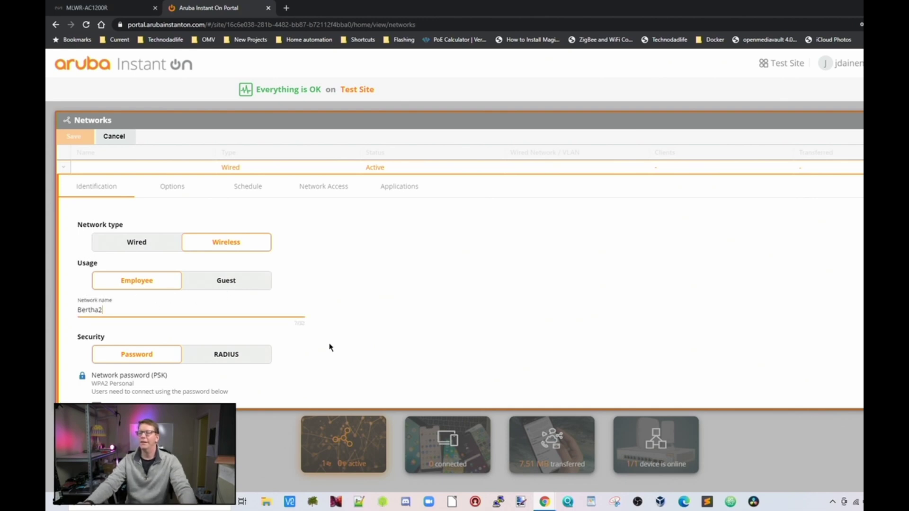
pyautogui.scroll(-2, 330, 347)
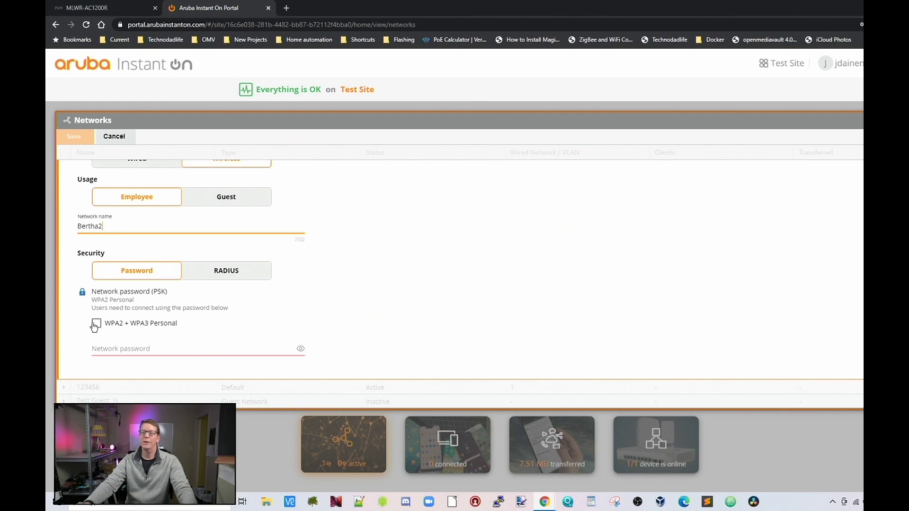
pyautogui.scroll(1, 199, 289)
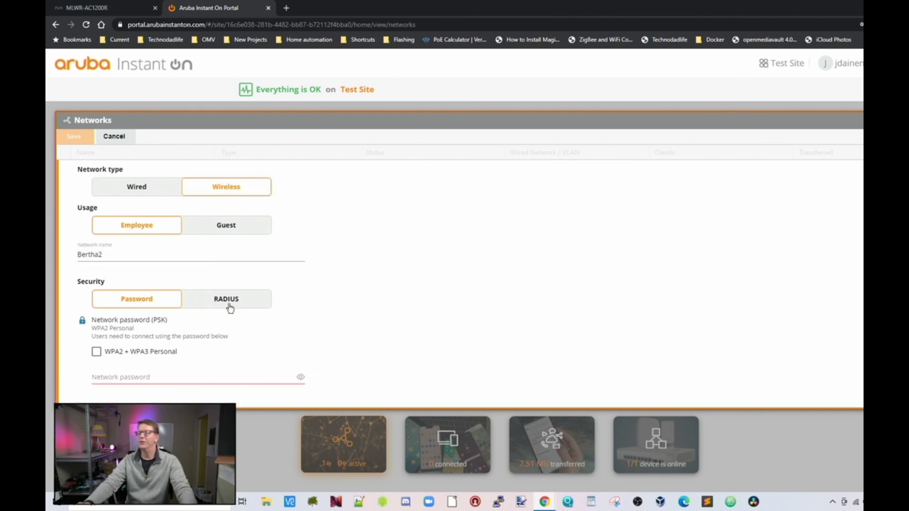
pyautogui.click(232, 305)
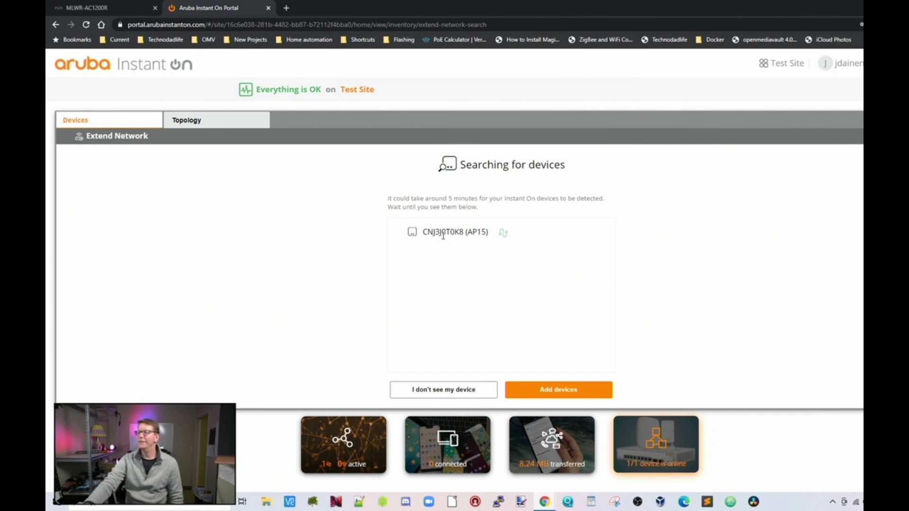
# - Add the detected AP15 access point to the site
pyautogui.click(554, 391)
pyautogui.click(363, 295)
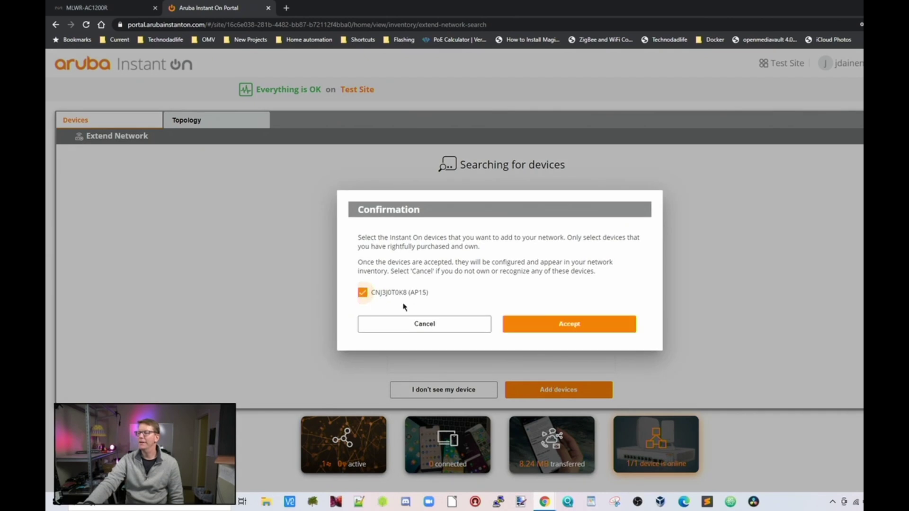
pyautogui.click(566, 325)
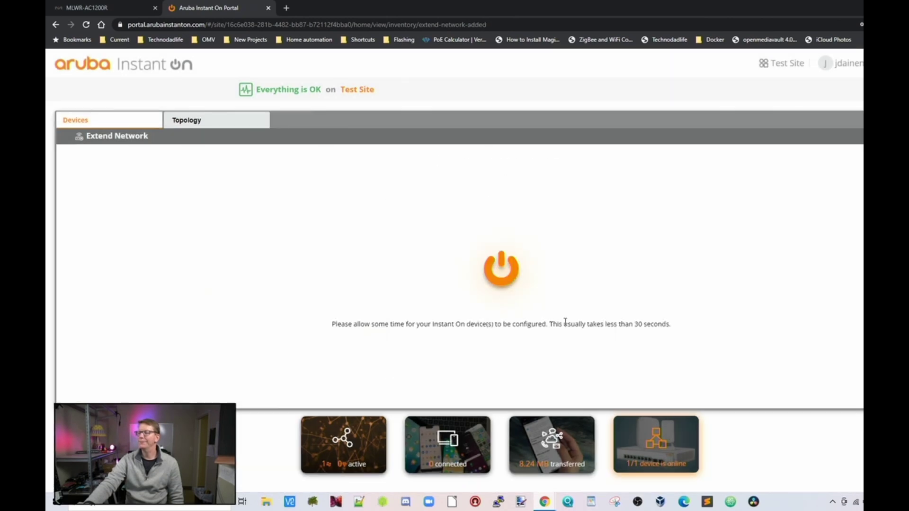
# - Name the access point 'Hall' and view its LAN IP settings
pyautogui.click(550, 396)
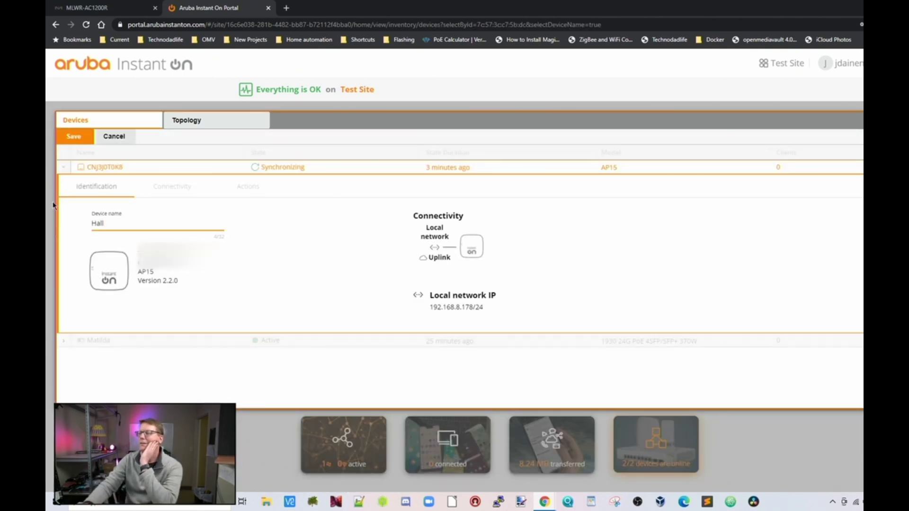
pyautogui.click(74, 137)
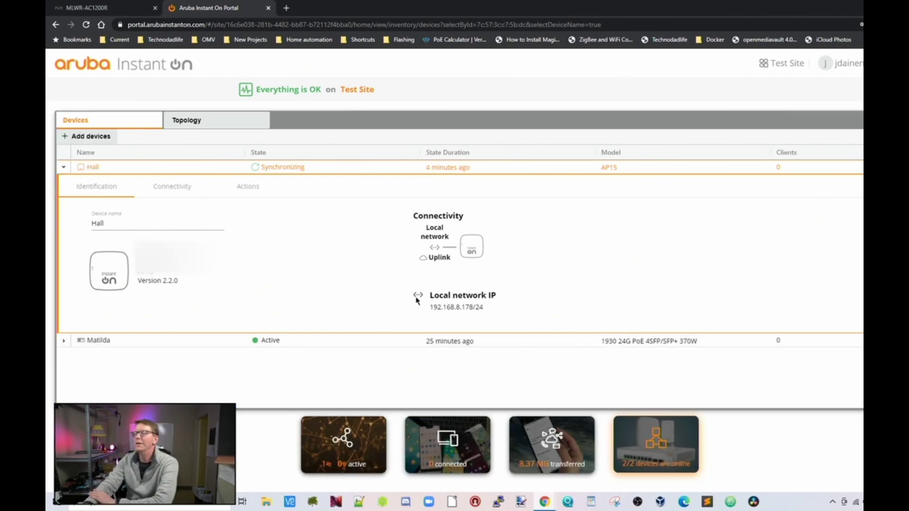
pyautogui.click(152, 188)
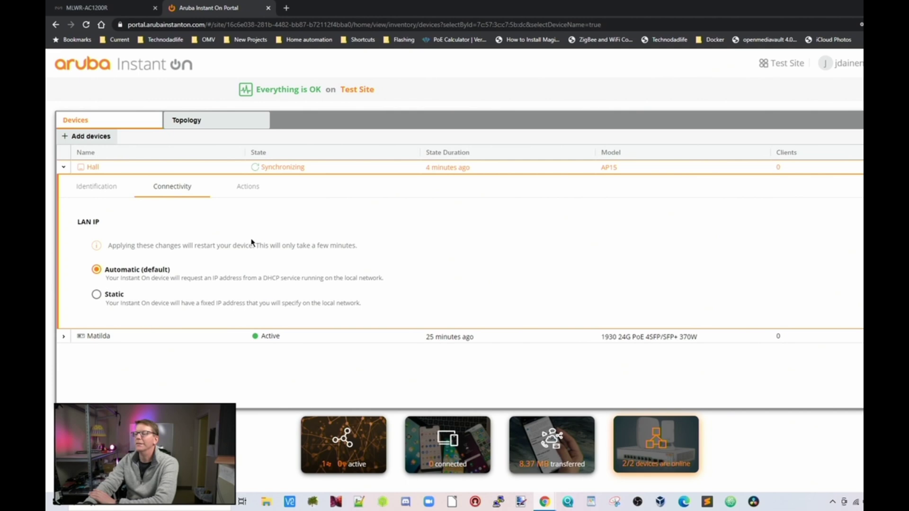
# - Try a static IP for Hall, revert it, check Actions, and collapse the Hall row
pyautogui.click(96, 295)
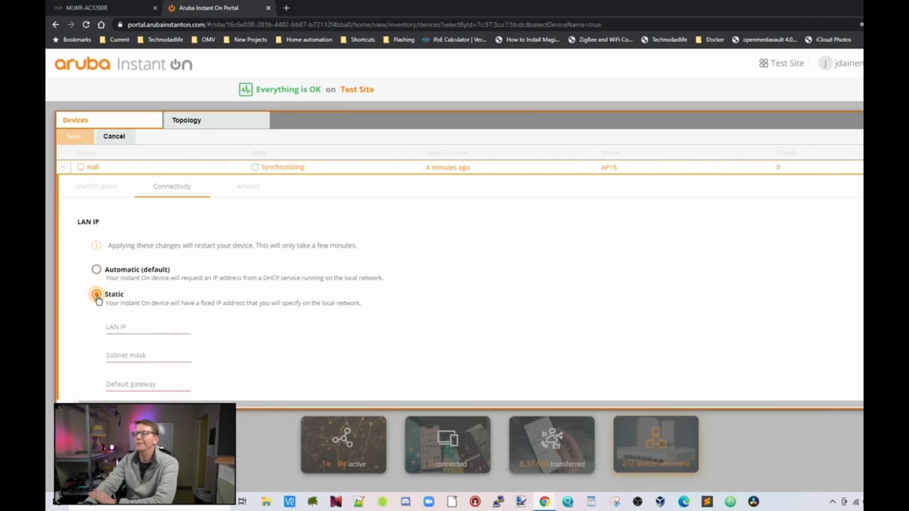
pyautogui.click(248, 187)
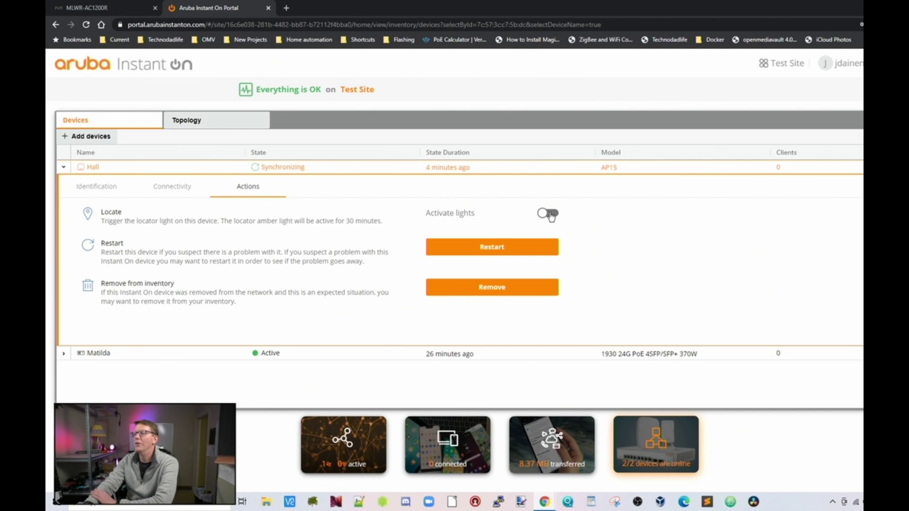
pyautogui.click(309, 168)
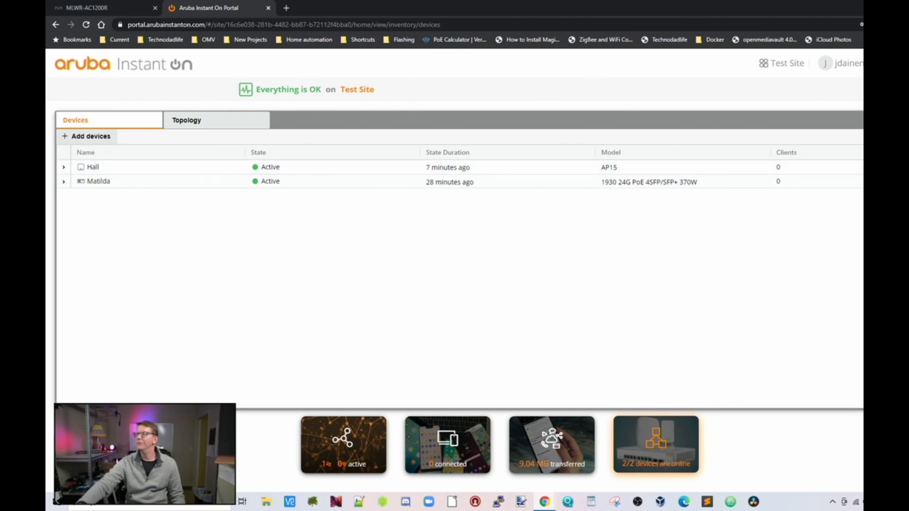
# - Start a new wireless network from the site's Networks list
pyautogui.hotkey('alt', 'Left')
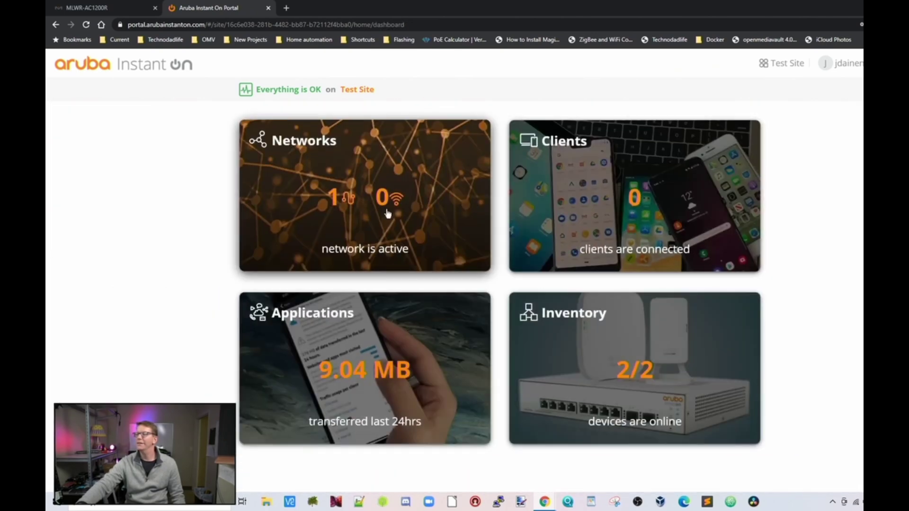
pyautogui.click(356, 200)
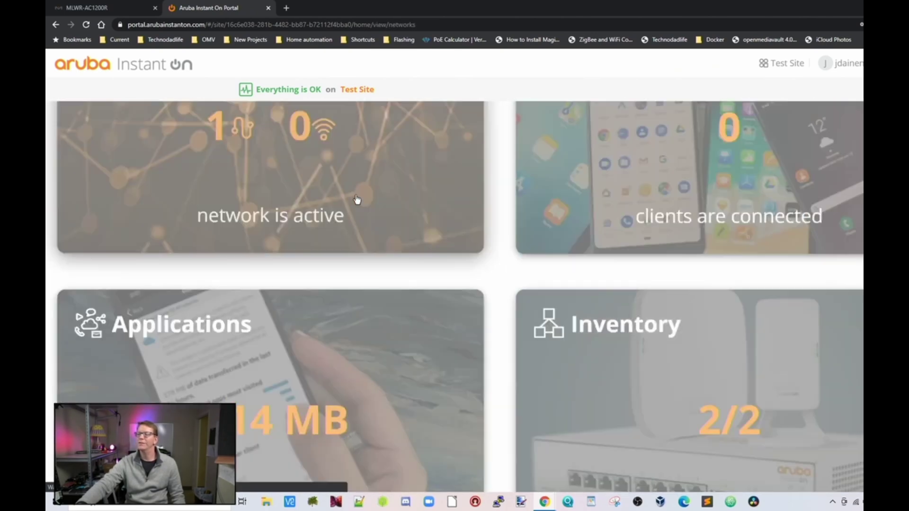
pyautogui.click(74, 137)
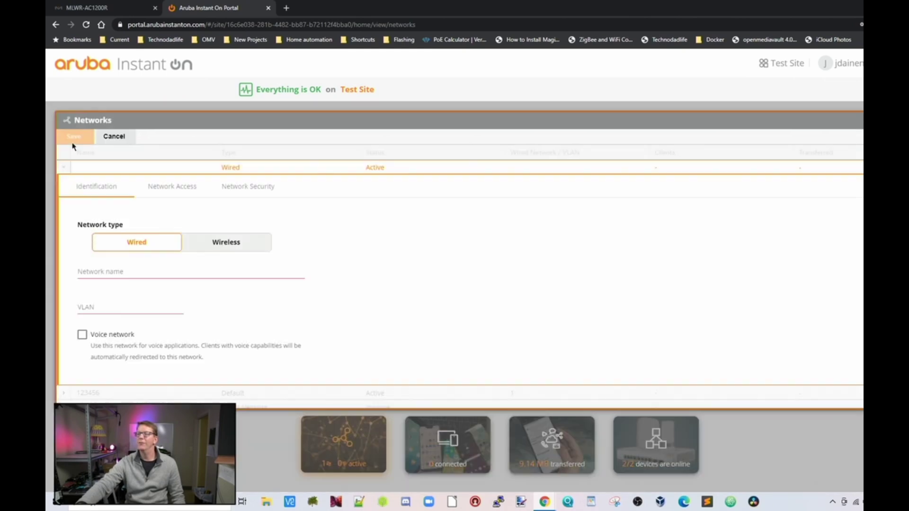
pyautogui.click(218, 244)
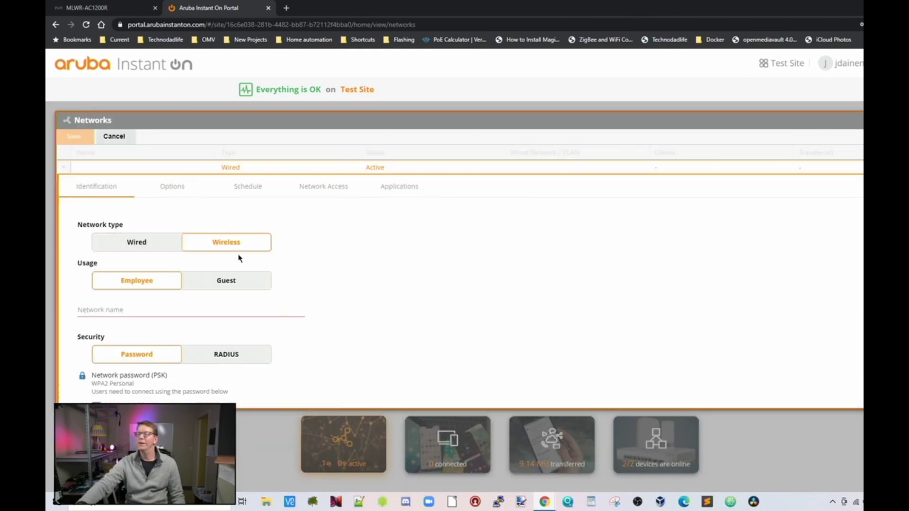
# - Name the wireless network 'Hall 2' and paste in its network password
pyautogui.click(111, 296)
pyautogui.write('Hall 2')
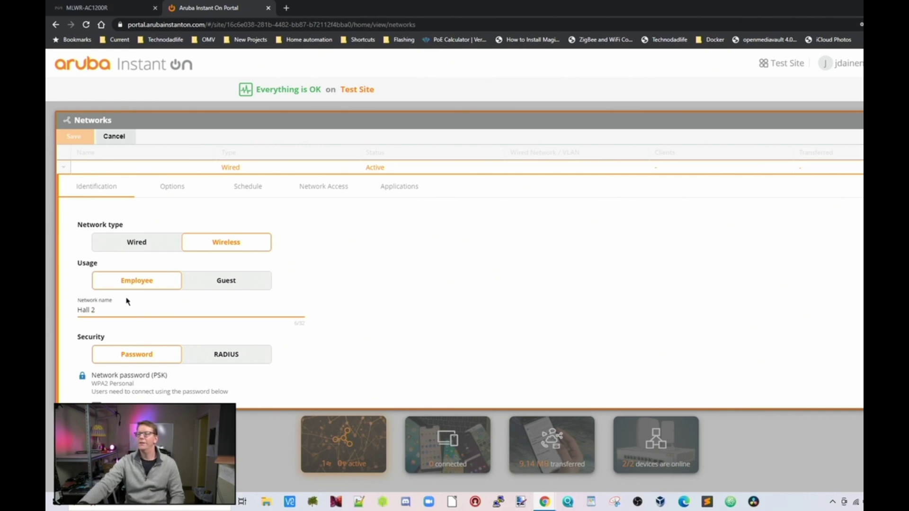
pyautogui.scroll(-2, 189, 332)
pyautogui.click(113, 334)
pyautogui.hotkey('ctrl', 'v')
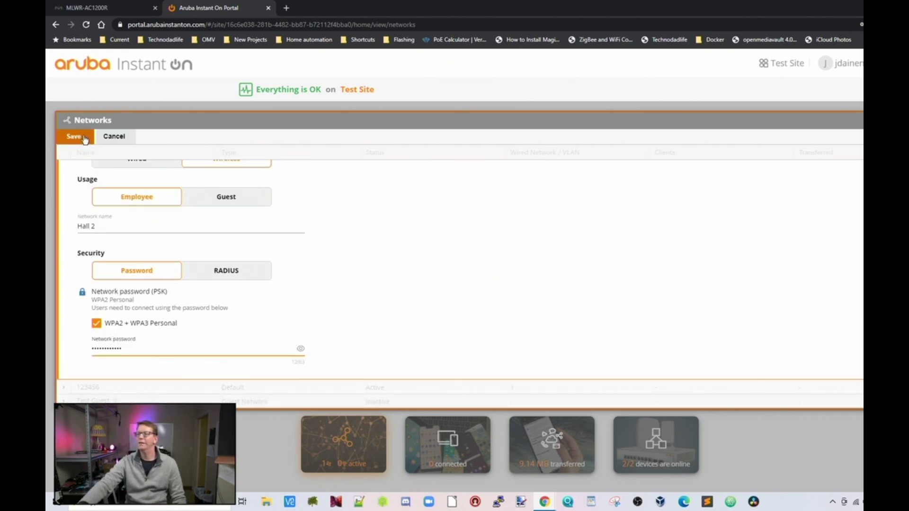
pyautogui.scroll(2, 199, 203)
pyautogui.click(172, 189)
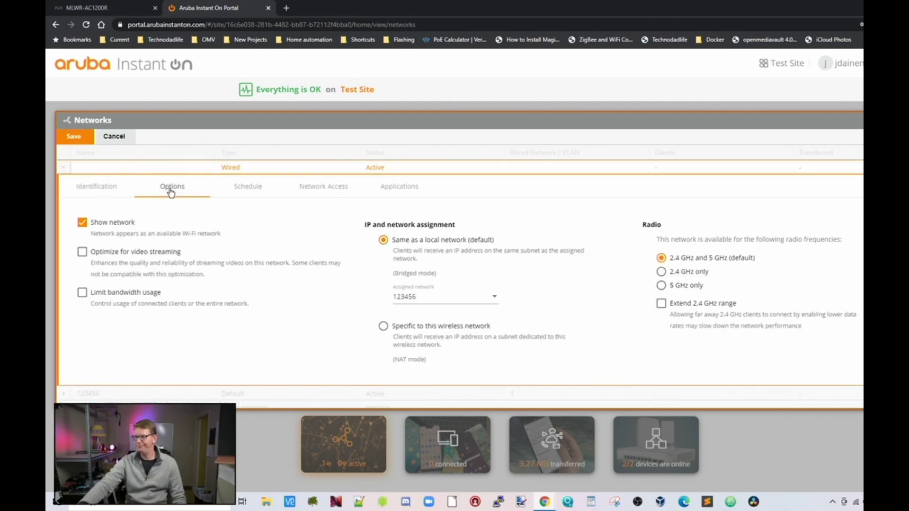
# - Limit Hall 2's bandwidth per client, stepping the slider from 1 up to 25 Mbps
pyautogui.click(83, 293)
pyautogui.scroll(-2, 223, 310)
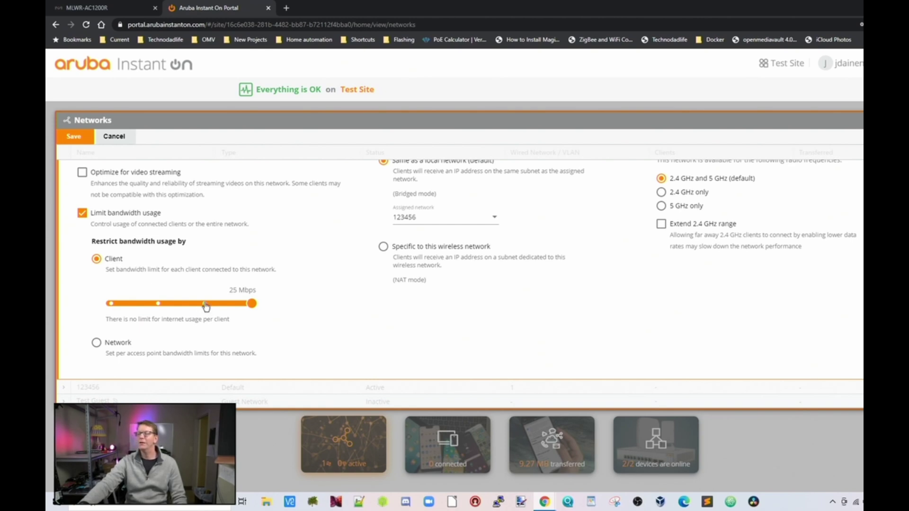
pyautogui.click(111, 304)
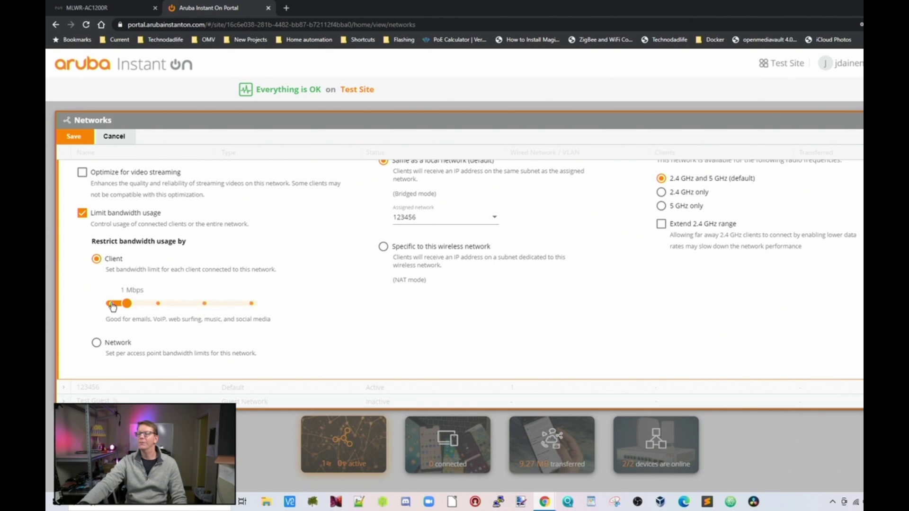
pyautogui.click(158, 303)
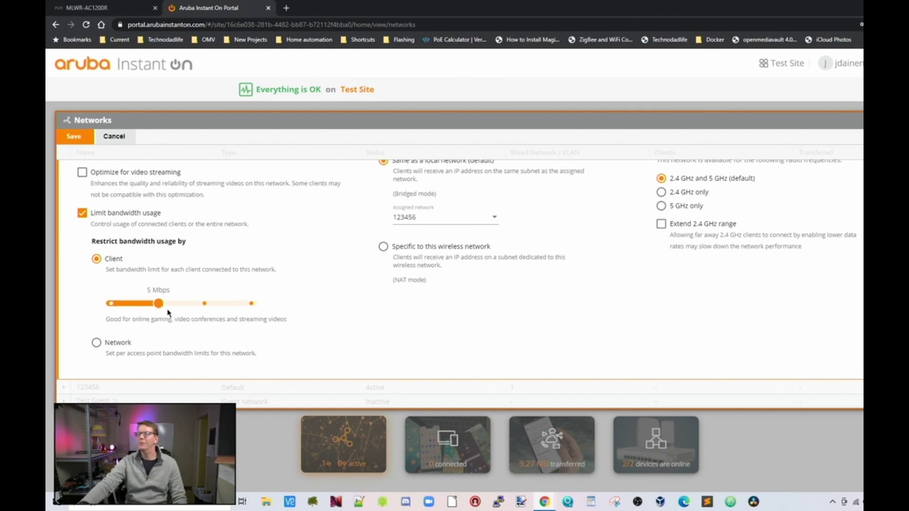
pyautogui.click(205, 304)
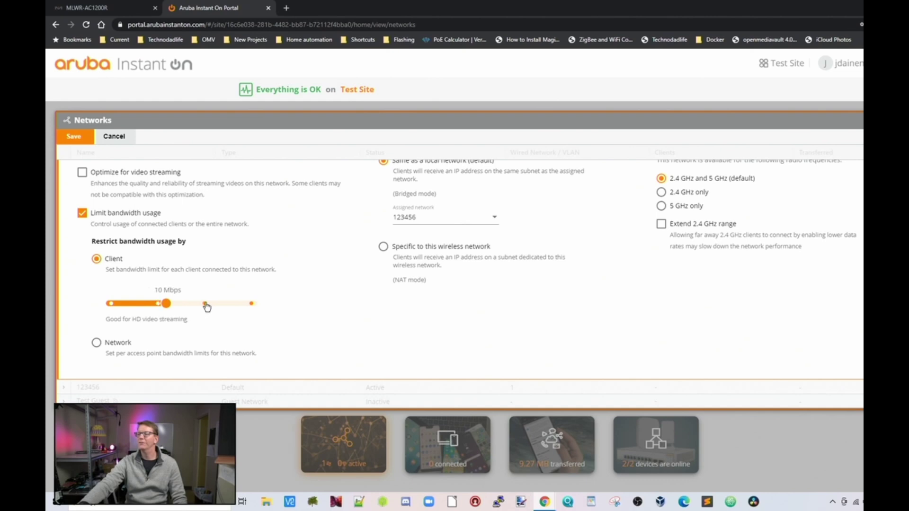
pyautogui.click(251, 306)
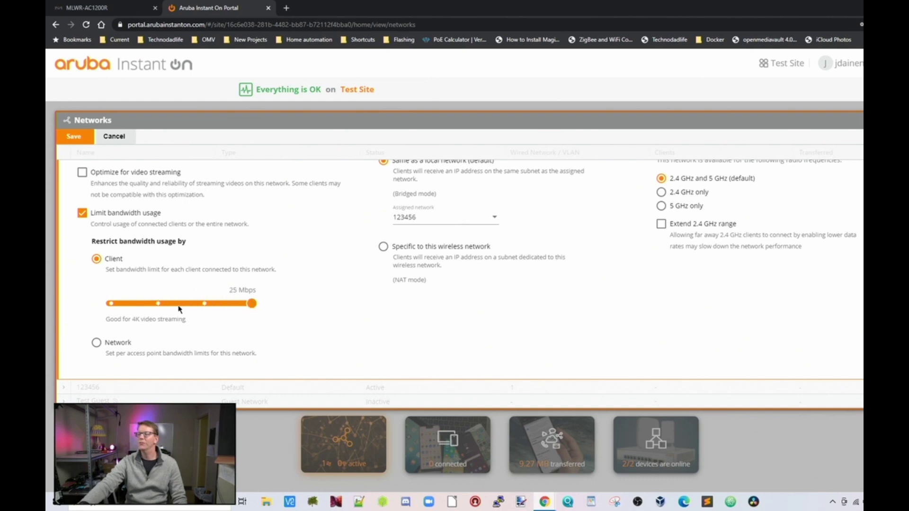
pyautogui.click(110, 303)
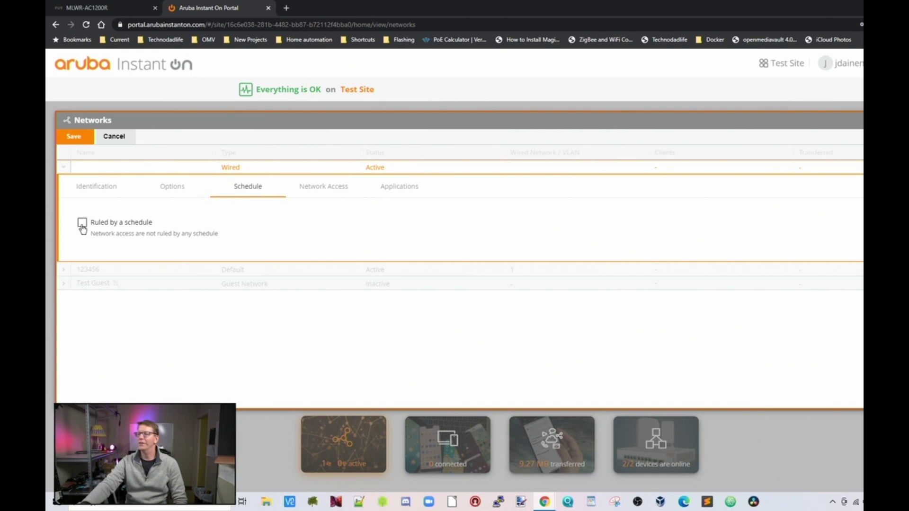
# - Schedule Hall 2 active weekdays 09:00–17:00 and set Restricted network access
pyautogui.click(81, 224)
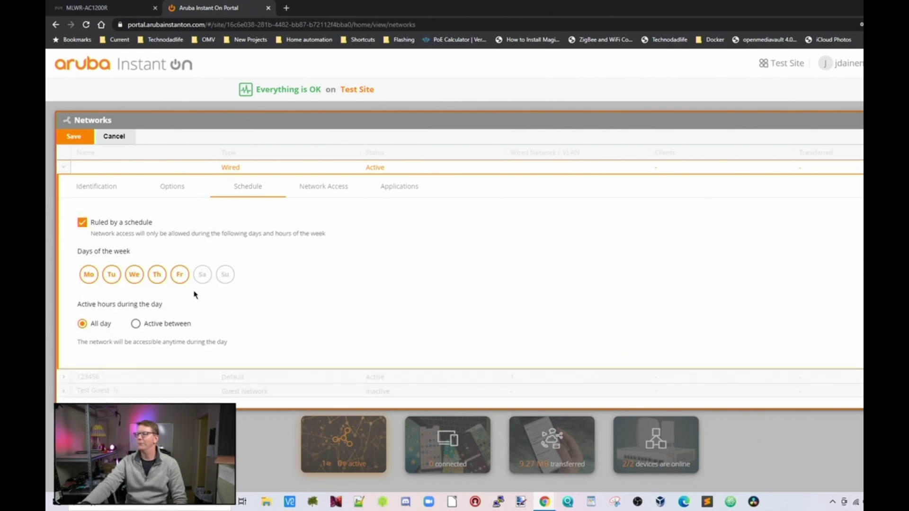
pyautogui.click(136, 325)
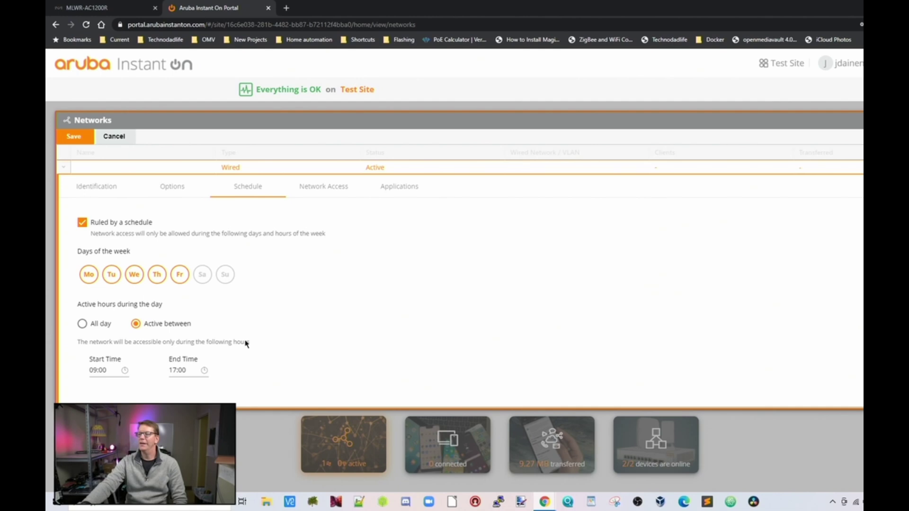
pyautogui.click(333, 192)
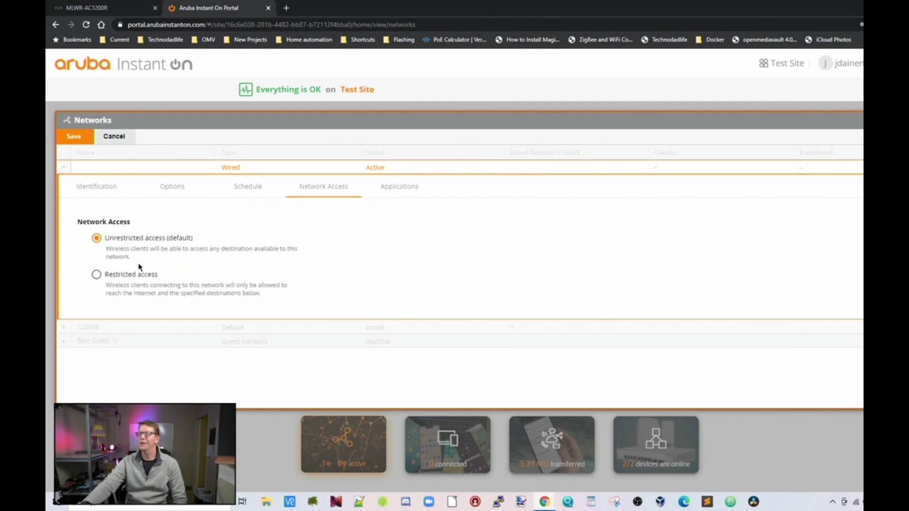
pyautogui.click(97, 276)
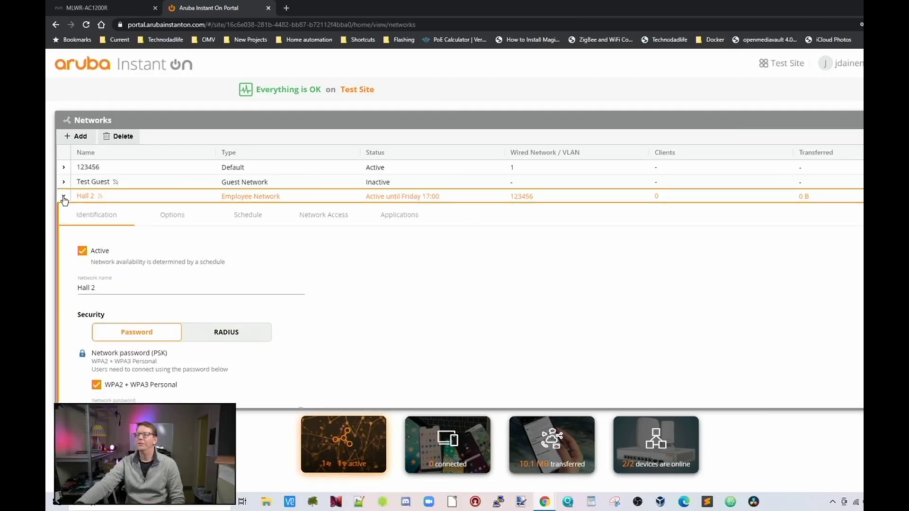
# - Review the saved network's allowed application categories
pyautogui.click(402, 219)
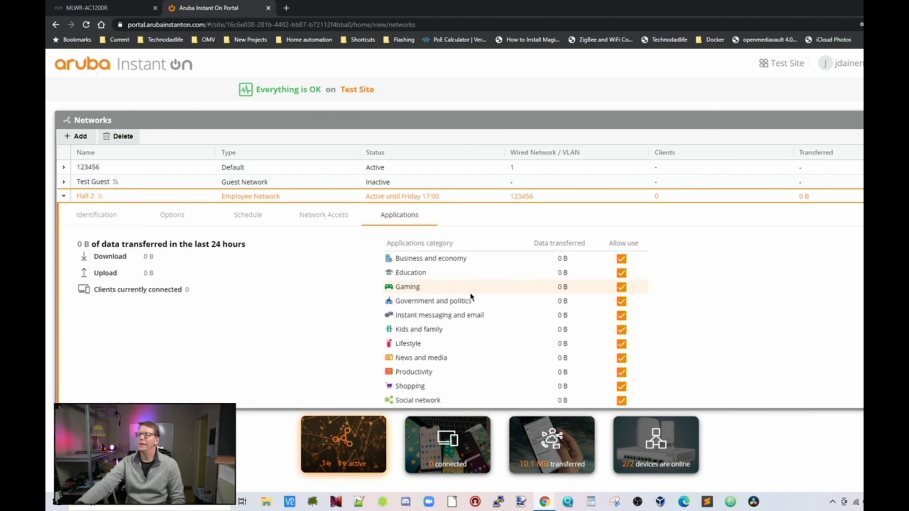
pyautogui.scroll(-3, 480, 295)
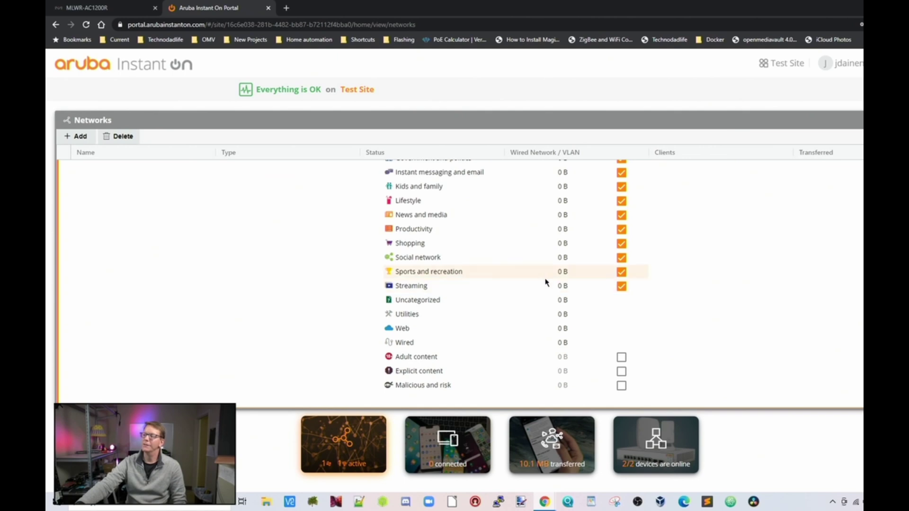
pyautogui.scroll(3, 532, 278)
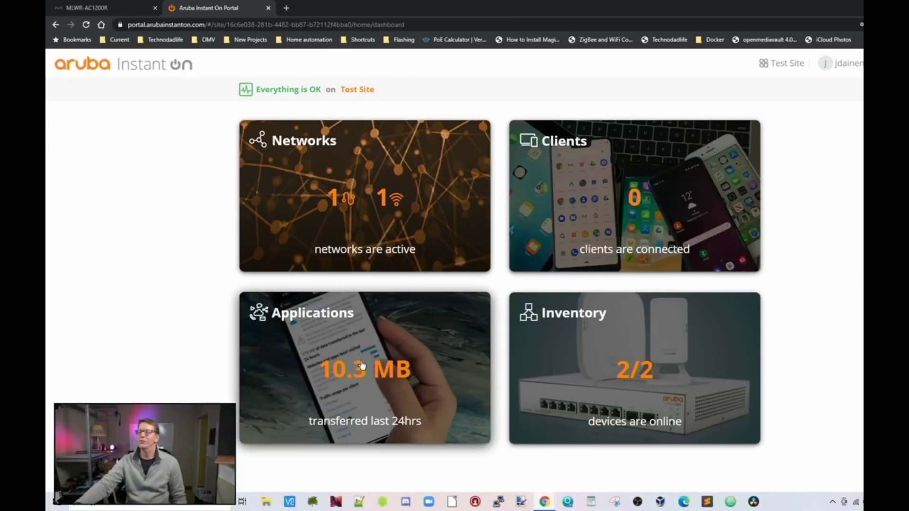
# - Open the dashboard's Applications card to see 24-hour application traffic
pyautogui.click(362, 365)
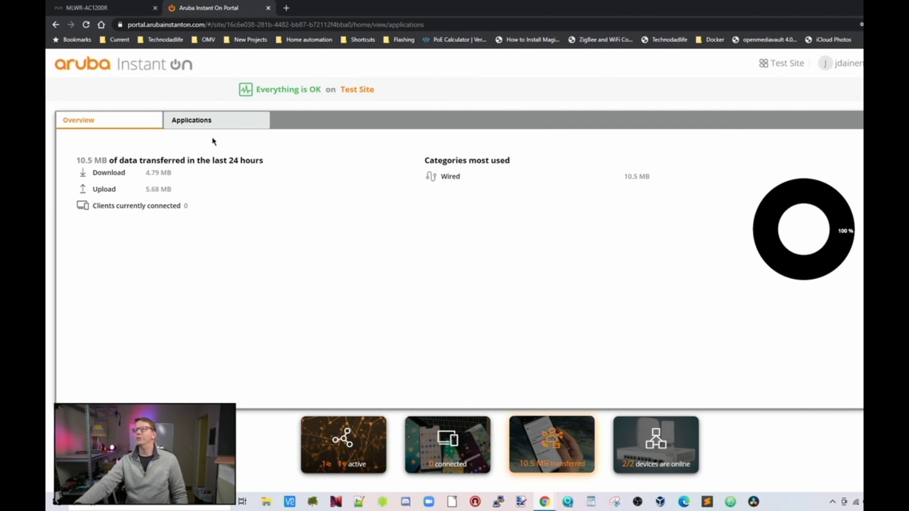
# - Show application usage by category and briefly expand, then collapse, the Wired category
pyautogui.click(210, 120)
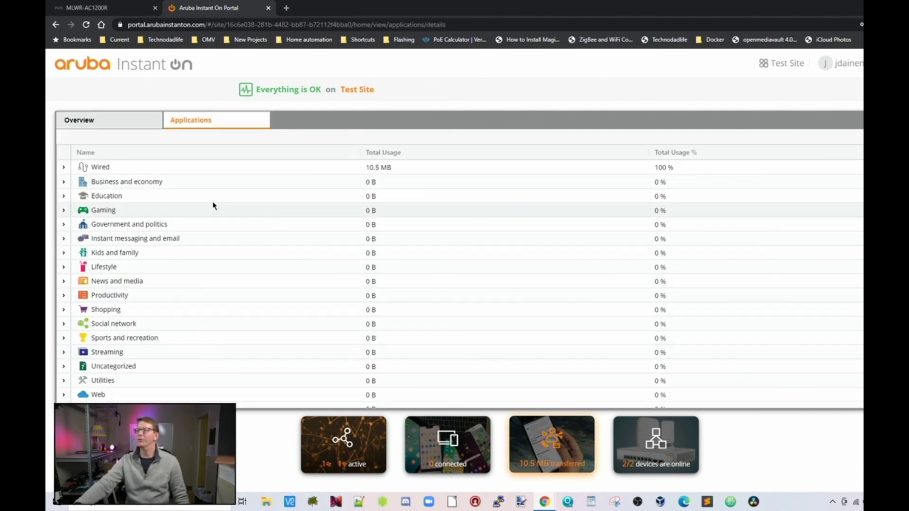
pyautogui.click(65, 169)
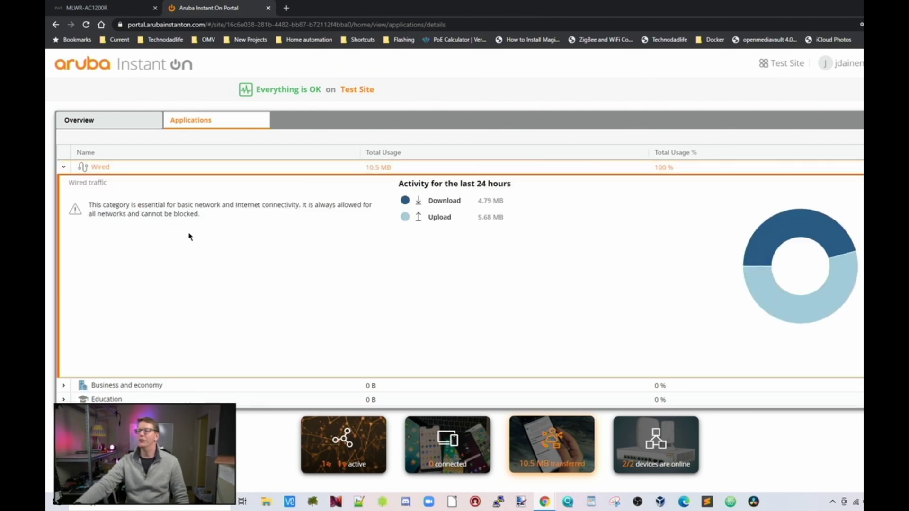
pyautogui.click(63, 168)
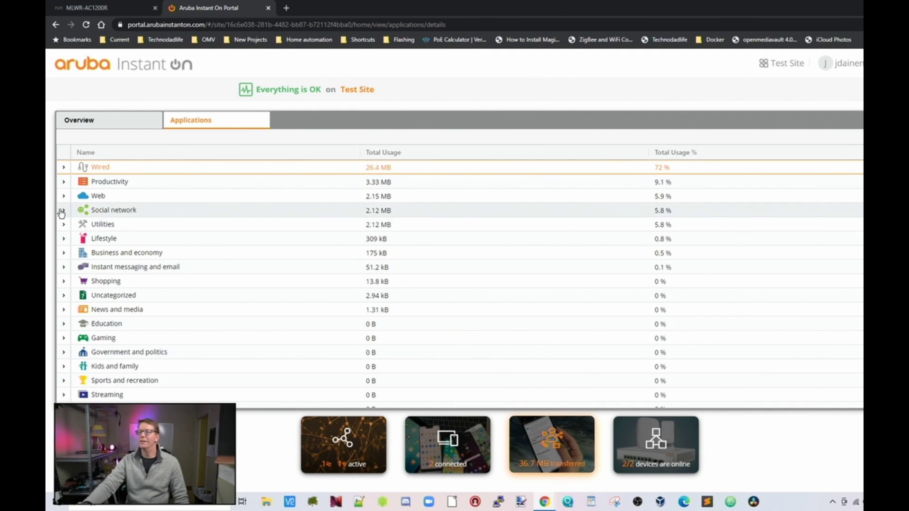
# - Expand Social network and open the phone client behind the 2.12 MB of Facebook traffic
pyautogui.click(63, 212)
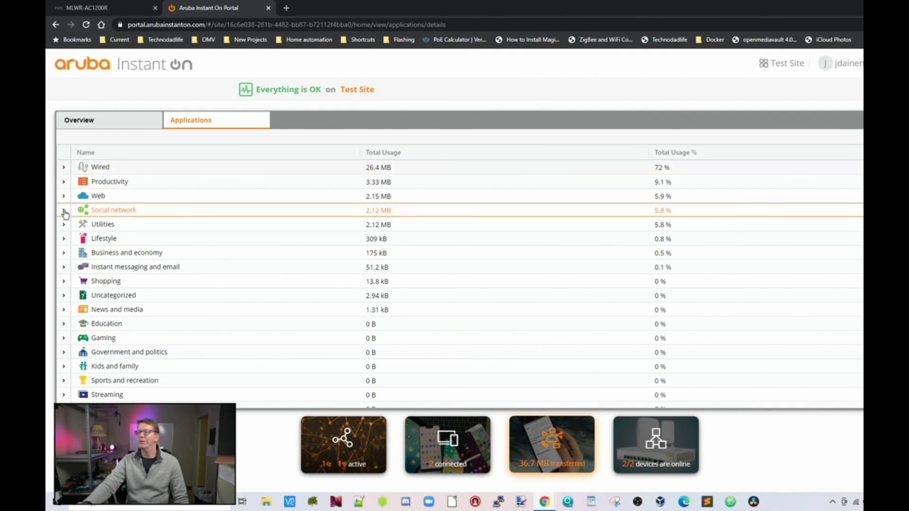
pyautogui.moveTo(312, 274)
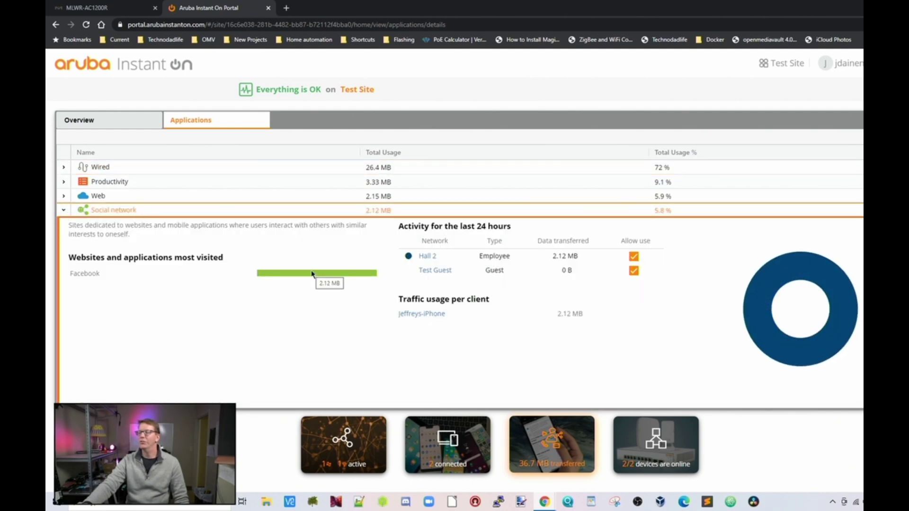
pyautogui.click(424, 315)
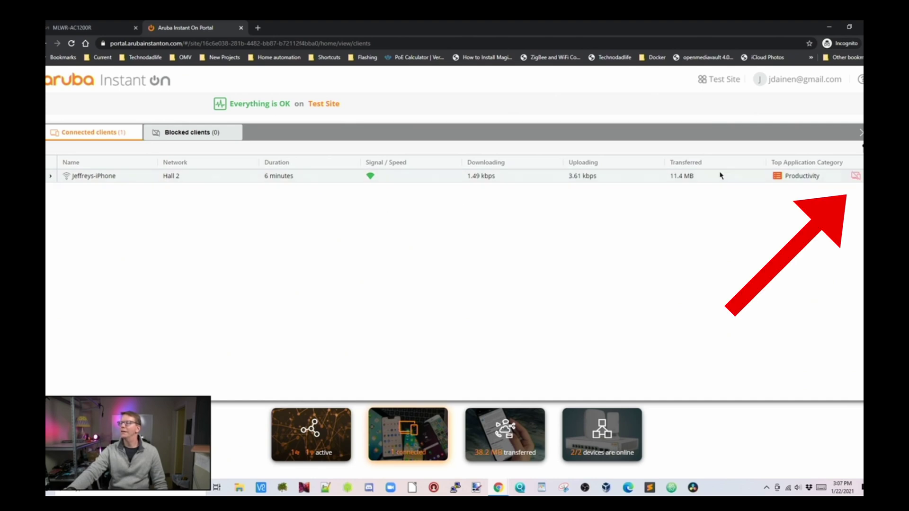
# - Block the iPhone client and view it in the Blocked clients list
pyautogui.moveTo(858, 183)
pyautogui.click(857, 178)
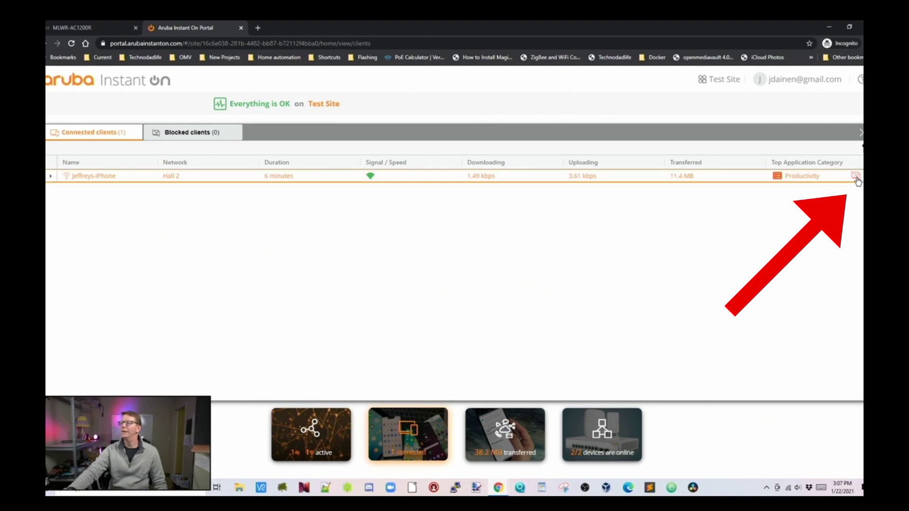
pyautogui.click(186, 130)
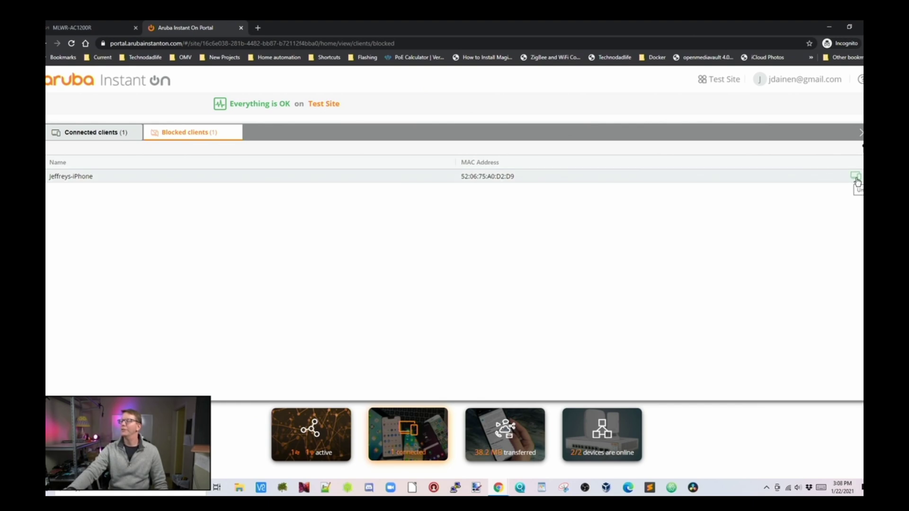
# - Unblock the iPhone, return to Connected clients, then go back to the site dashboard
pyautogui.click(857, 179)
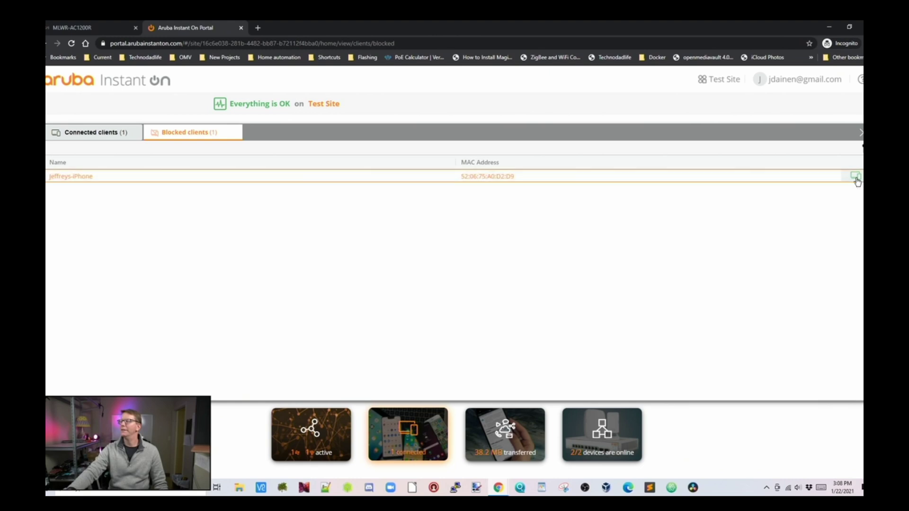
pyautogui.click(103, 136)
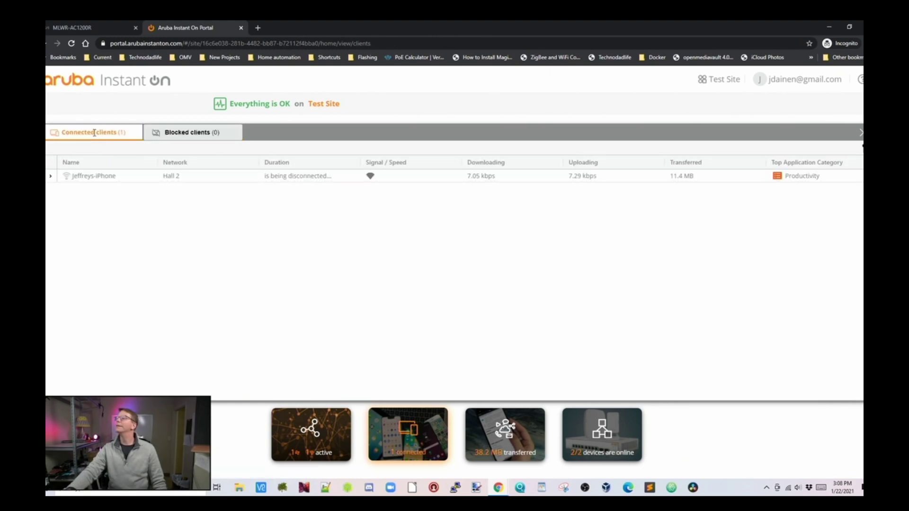
pyautogui.click(408, 434)
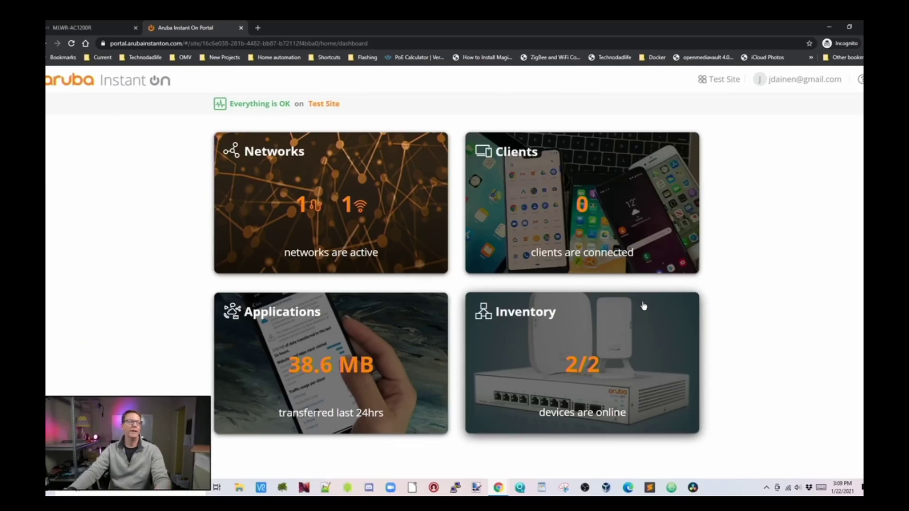
# - From Inventory, switch the 1930 switch to local management and confirm the release
pyautogui.click(533, 336)
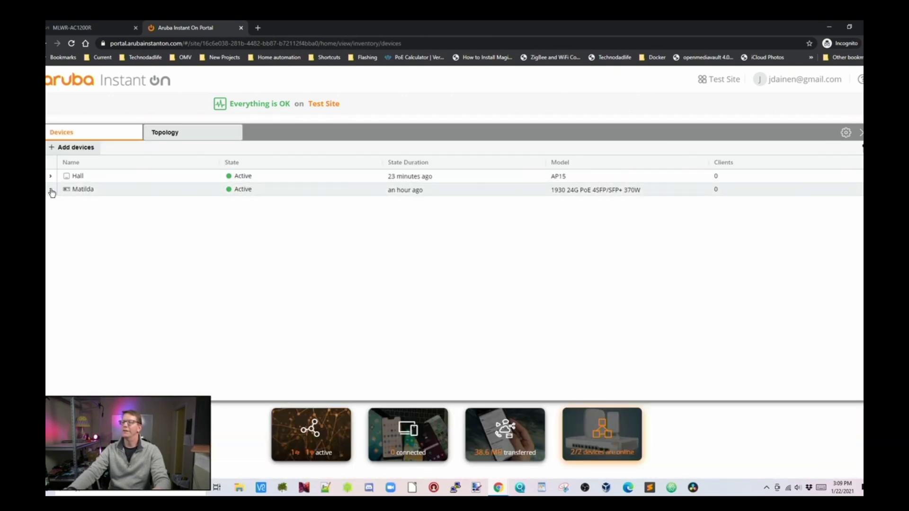
pyautogui.click(50, 190)
pyautogui.click(435, 209)
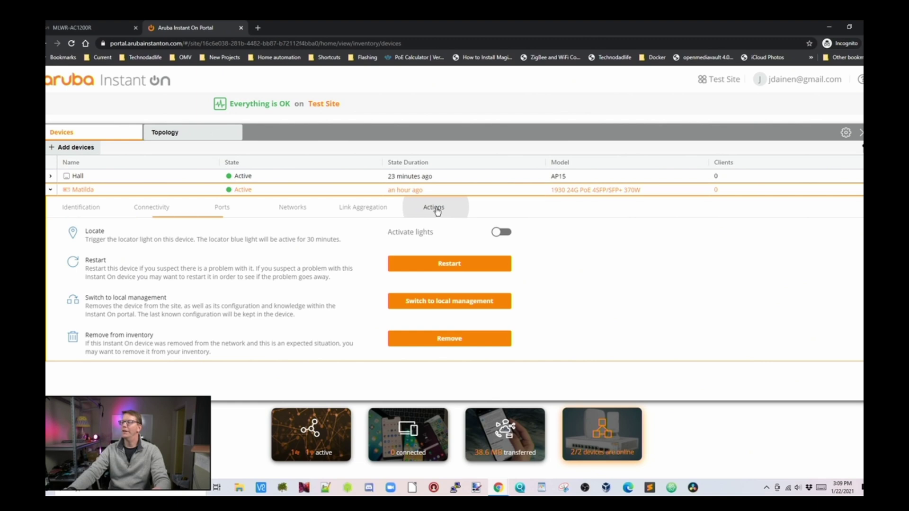
pyautogui.click(457, 306)
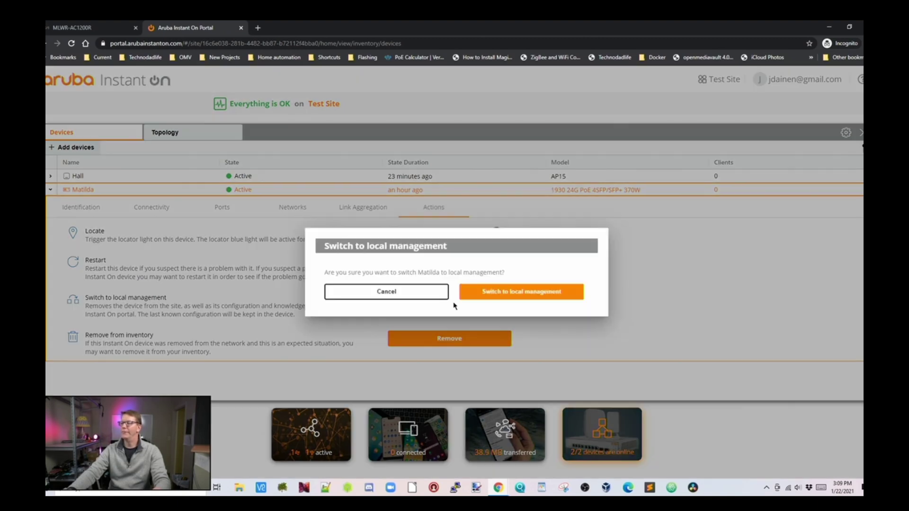
pyautogui.click(510, 292)
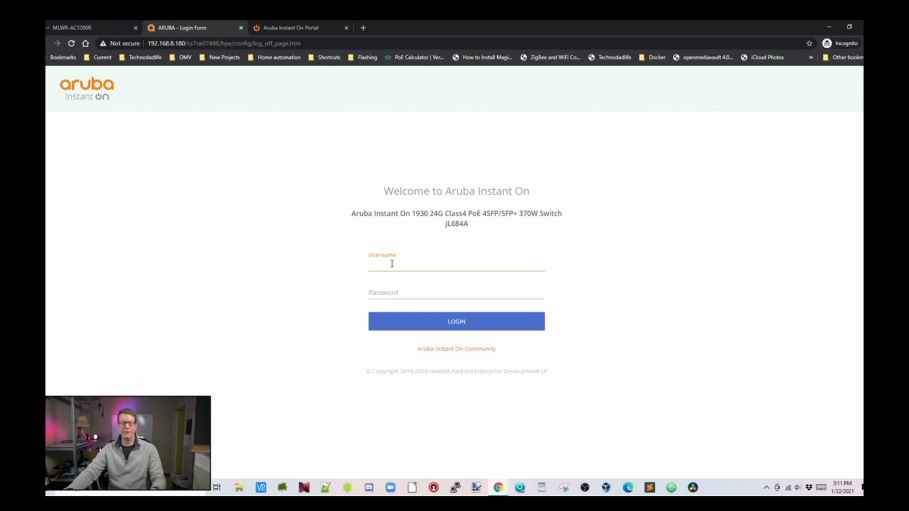
# - Log in as admin and apply a new administrator username and password
pyautogui.write('admin')
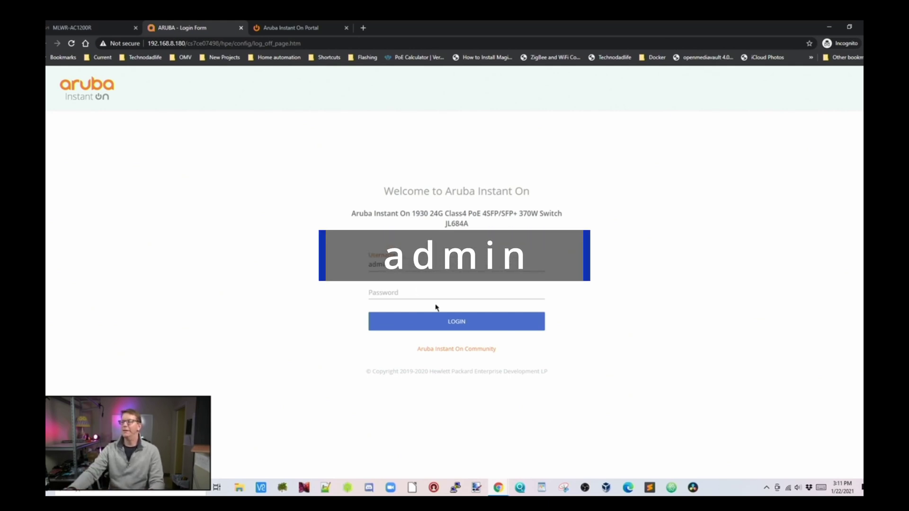
pyautogui.click(451, 325)
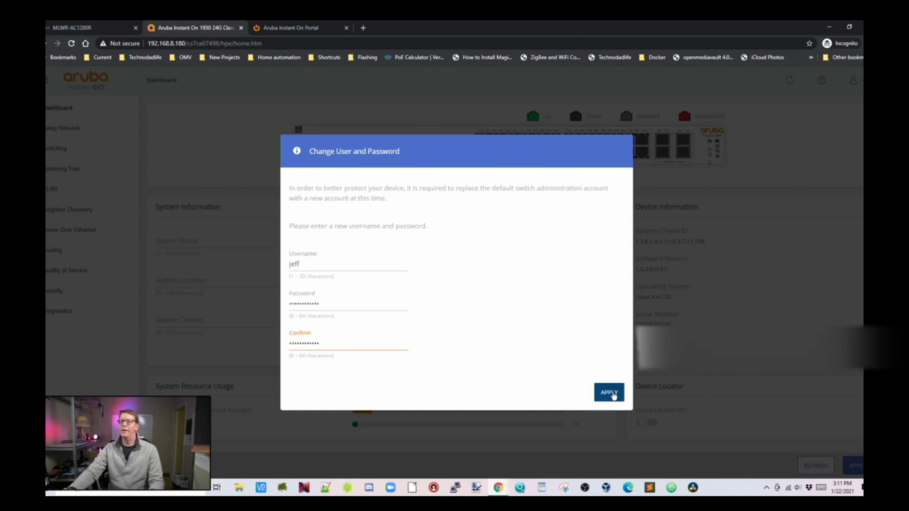
pyautogui.click(610, 394)
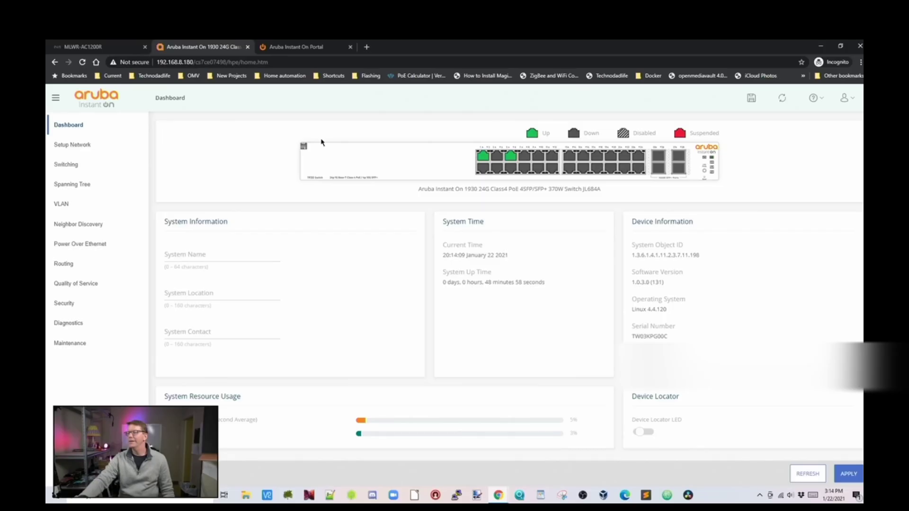
# - Review Get Connected IPv4 and IPv6 settings, System Time and User Management pages
pyautogui.moveTo(493, 159)
pyautogui.click(81, 144)
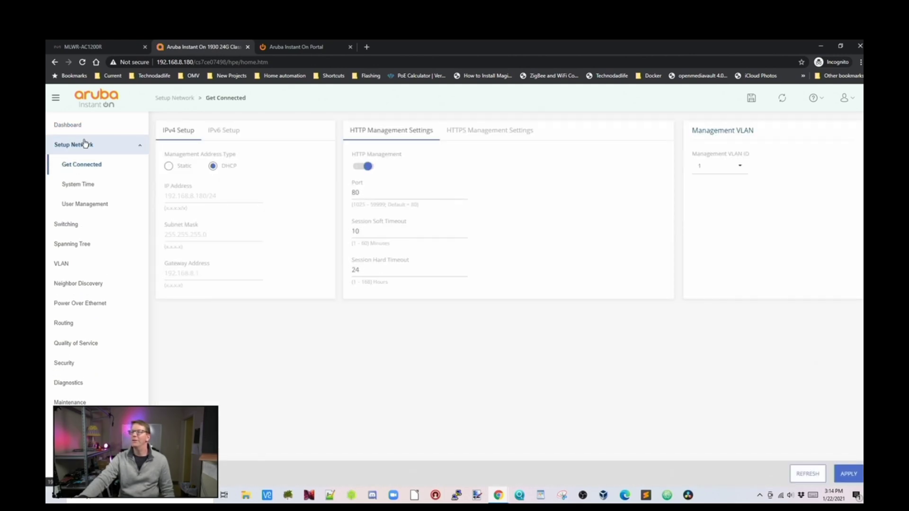
pyautogui.click(220, 132)
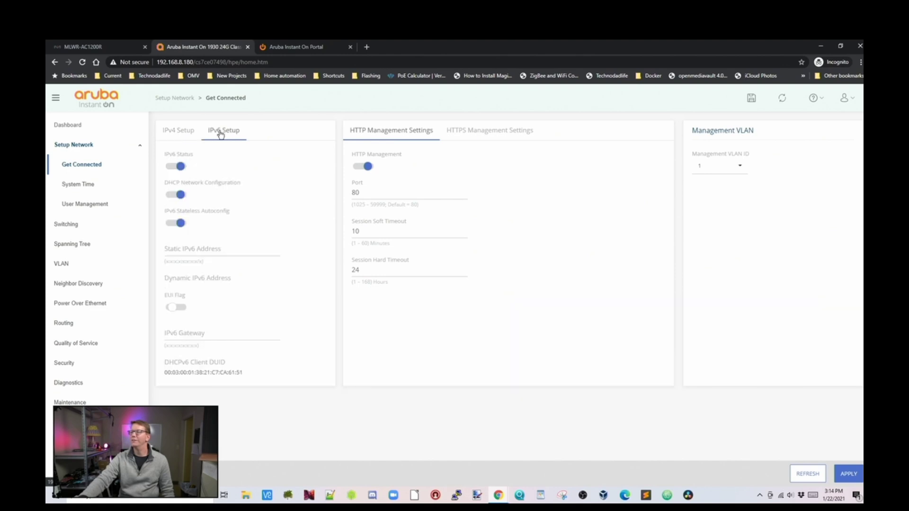
pyautogui.click(190, 135)
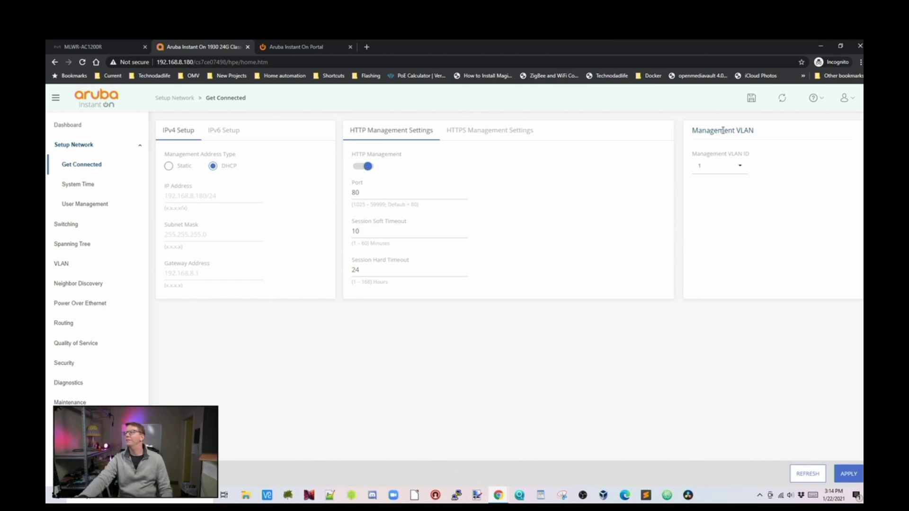
pyautogui.click(75, 185)
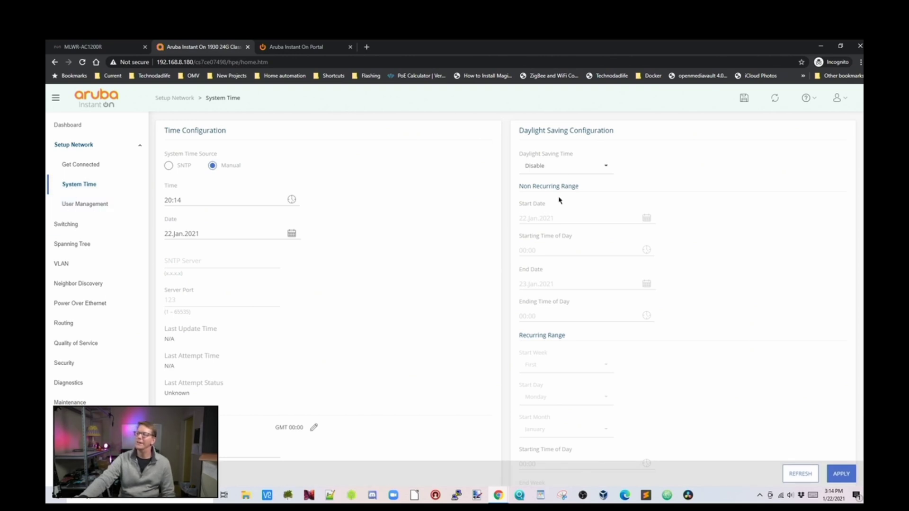
pyautogui.click(101, 204)
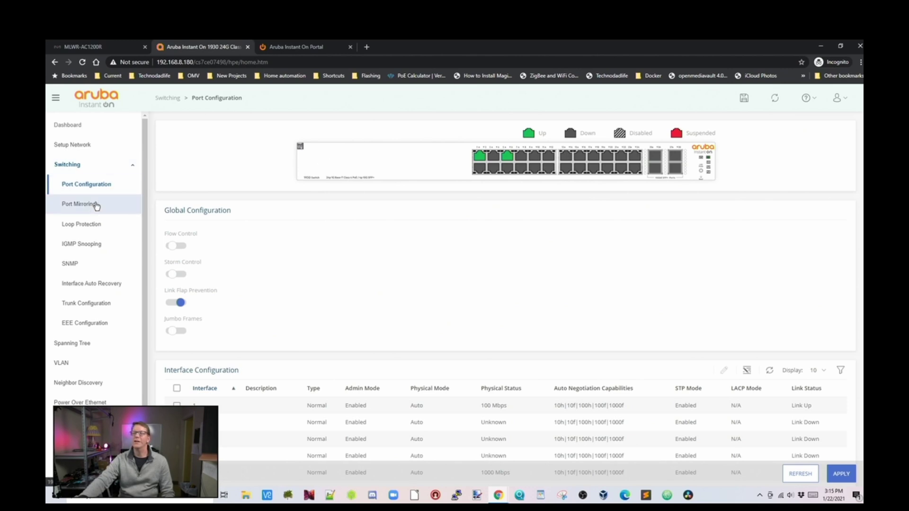
# - Browse IGMP Snooping, SNMP, Trunk, EEE and Spanning Tree Global Settings pages
pyautogui.click(97, 247)
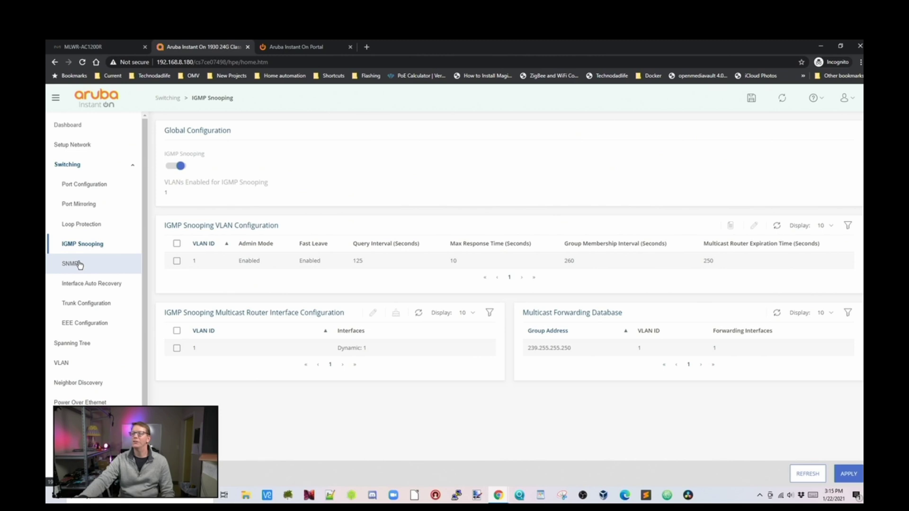
pyautogui.click(81, 267)
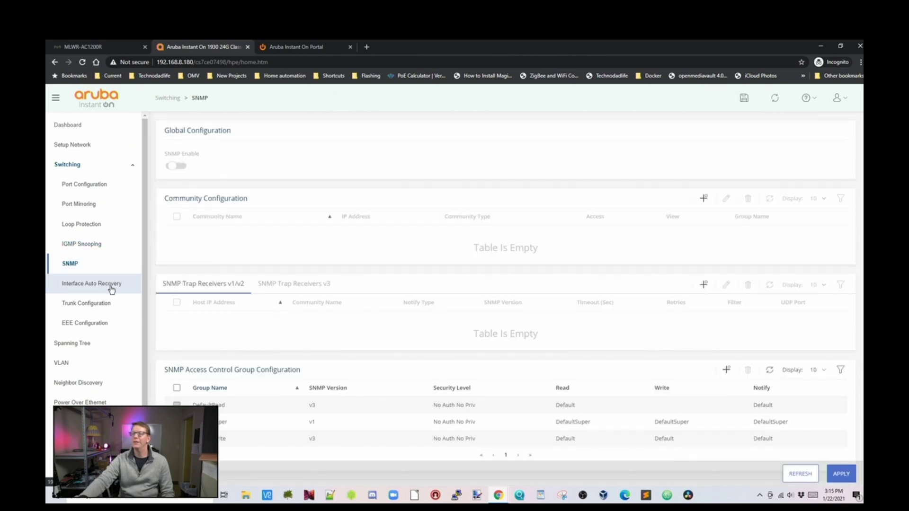
pyautogui.click(94, 308)
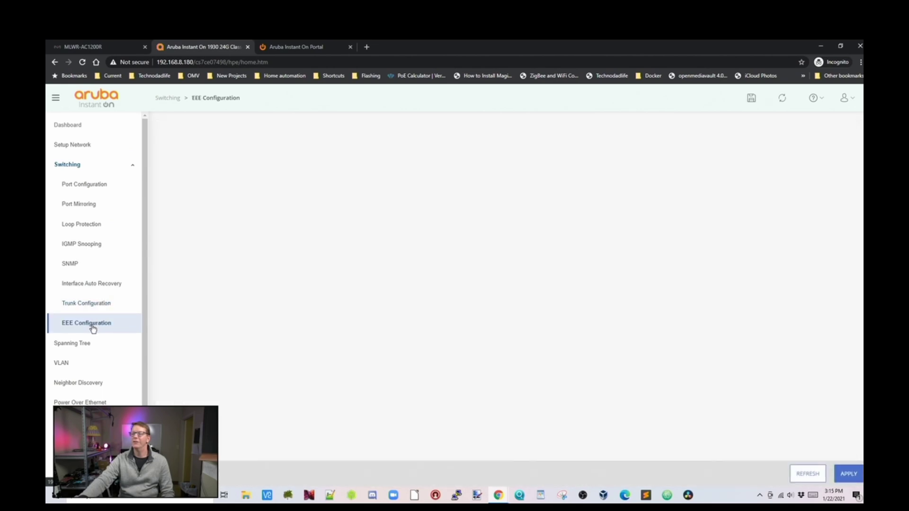
pyautogui.click(92, 326)
pyautogui.click(91, 345)
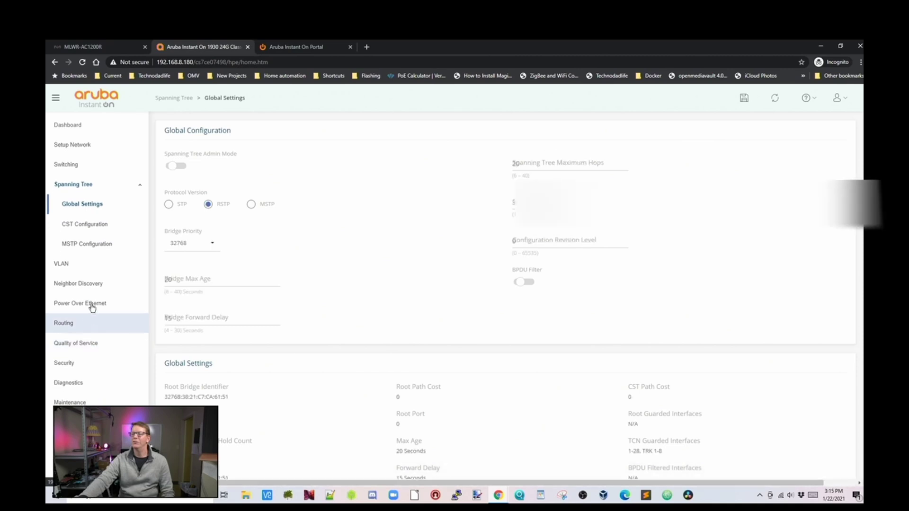
# - Review the CST port table, MSTP, VLAN, Voice VLAN and LLDP pages
pyautogui.click(90, 225)
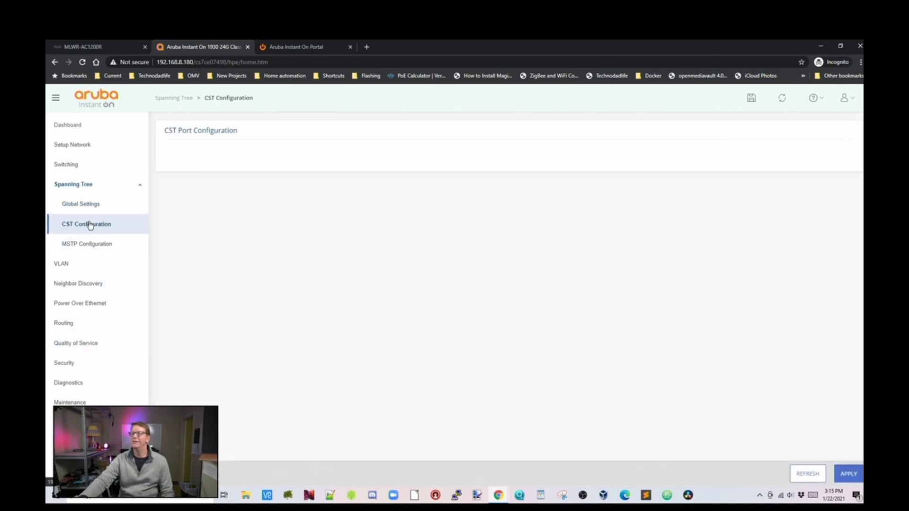
pyautogui.click(98, 245)
pyautogui.click(70, 265)
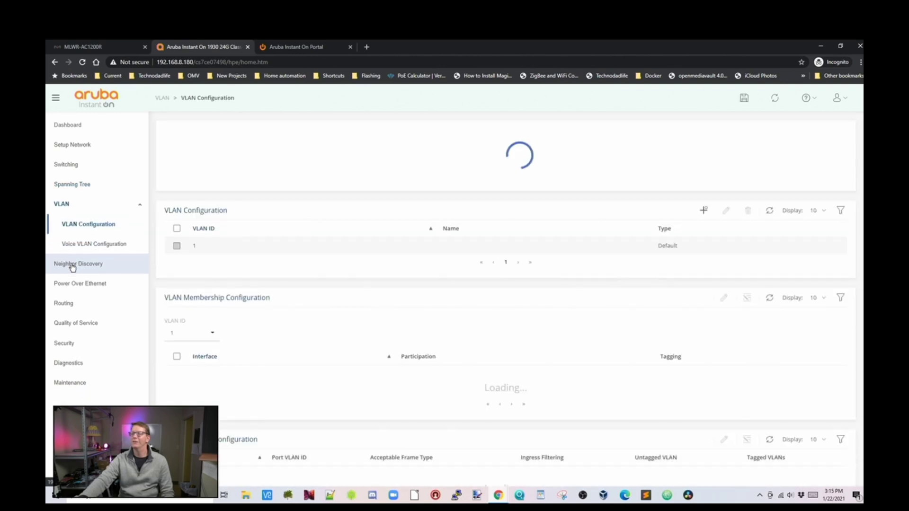
pyautogui.click(95, 243)
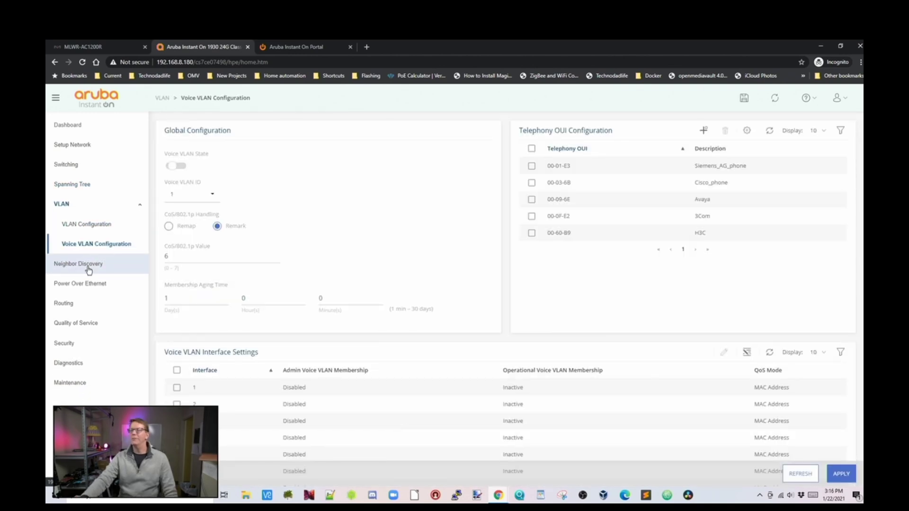
pyautogui.click(88, 267)
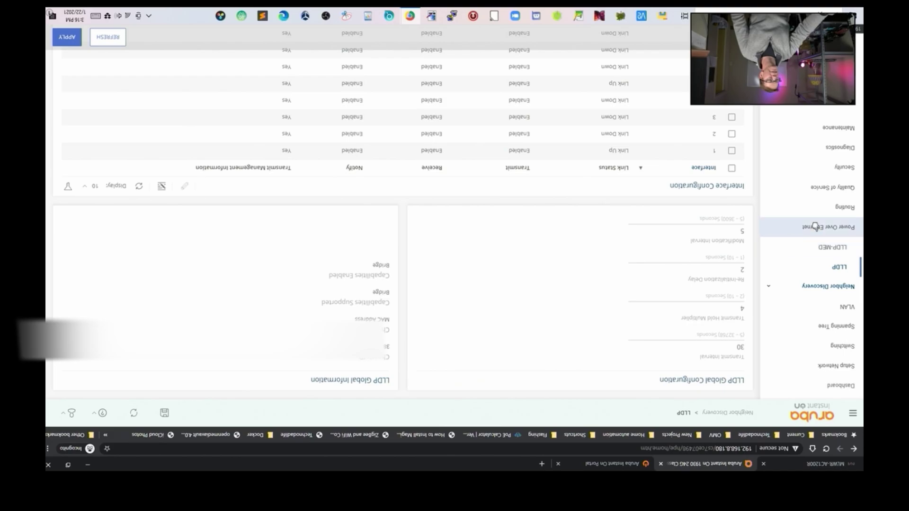
# - Check the Power over Ethernet configuration and schedules, then open Routing Configuration
pyautogui.click(815, 230)
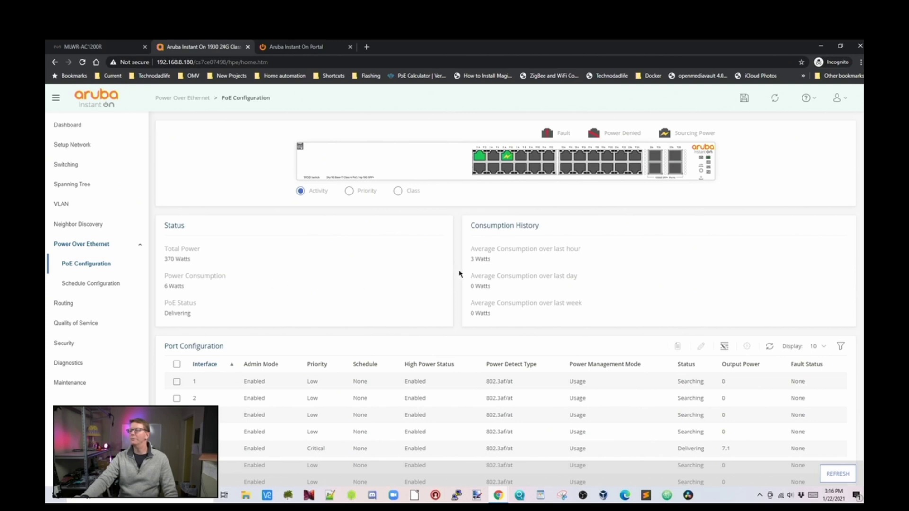
pyautogui.moveTo(508, 160)
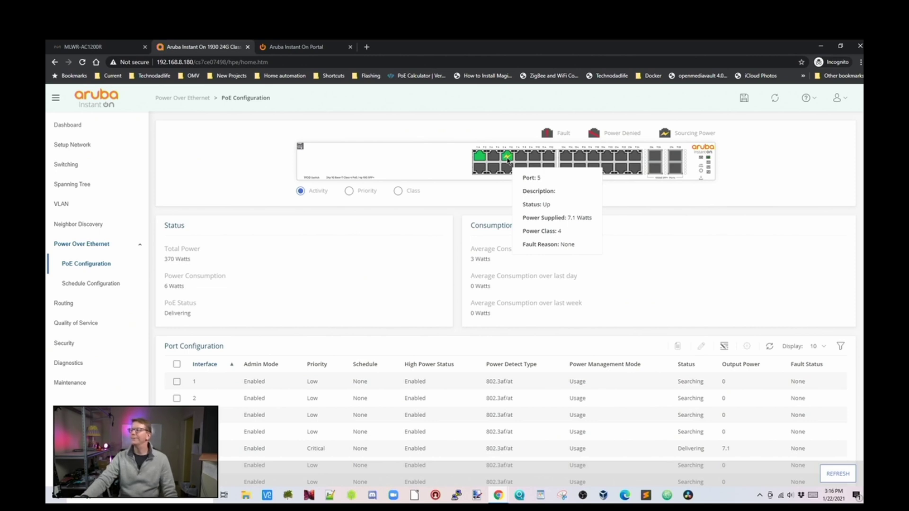
pyautogui.click(97, 284)
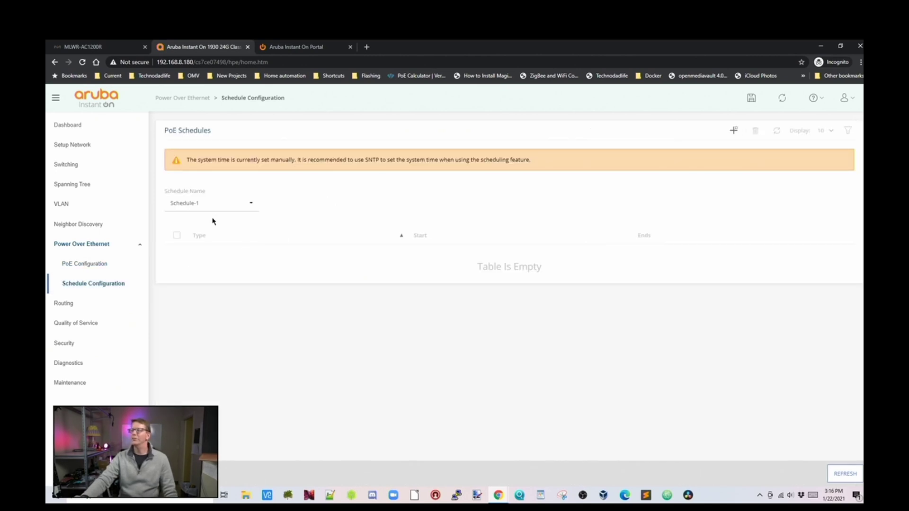
pyautogui.click(78, 308)
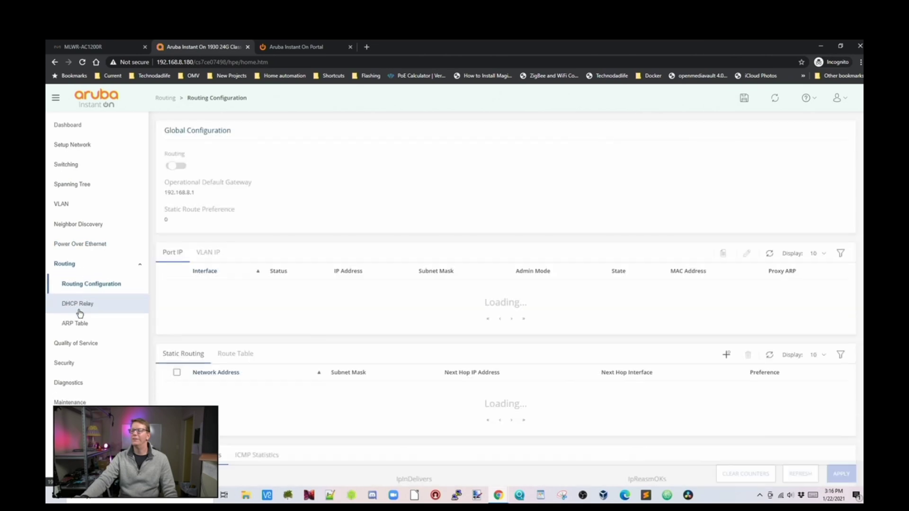
# - Review DHCP Relay, ARP Table, QoS ACLs, Class of Service and RADIUS pages
pyautogui.click(112, 308)
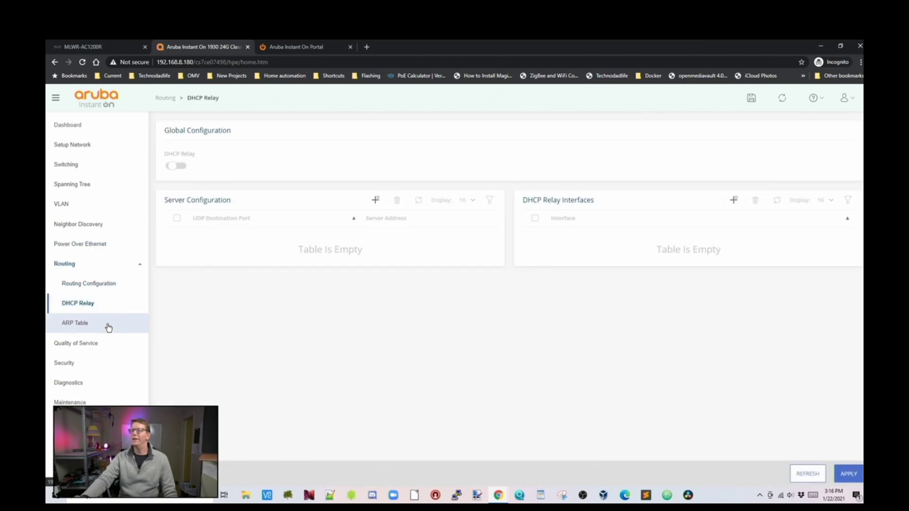
pyautogui.click(108, 328)
pyautogui.click(96, 344)
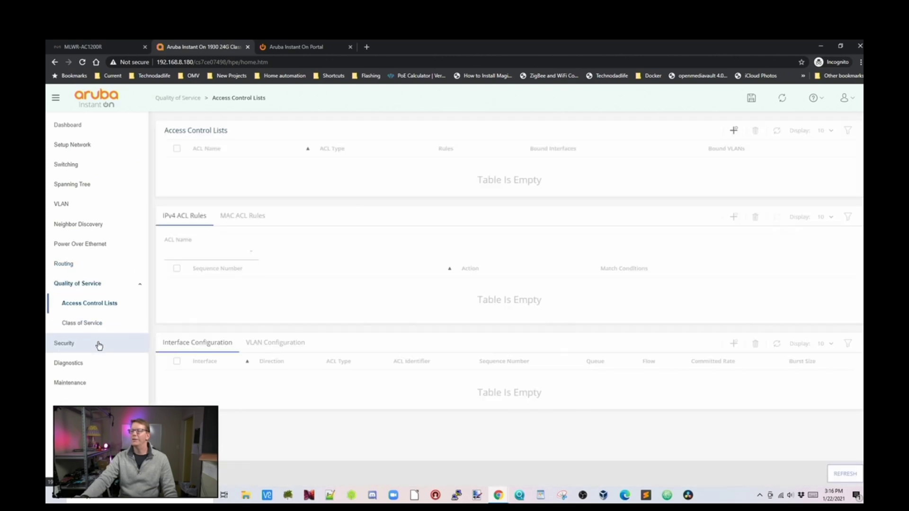
pyautogui.click(116, 324)
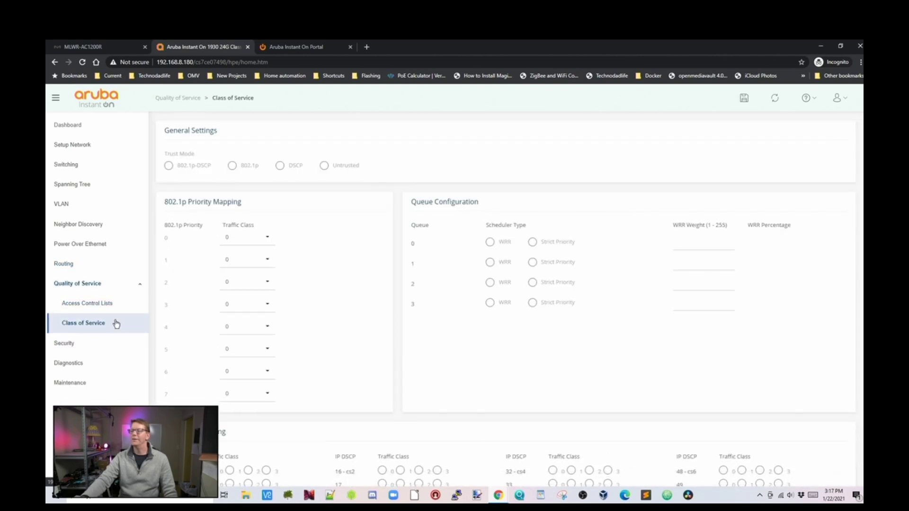
pyautogui.click(92, 348)
pyautogui.click(179, 166)
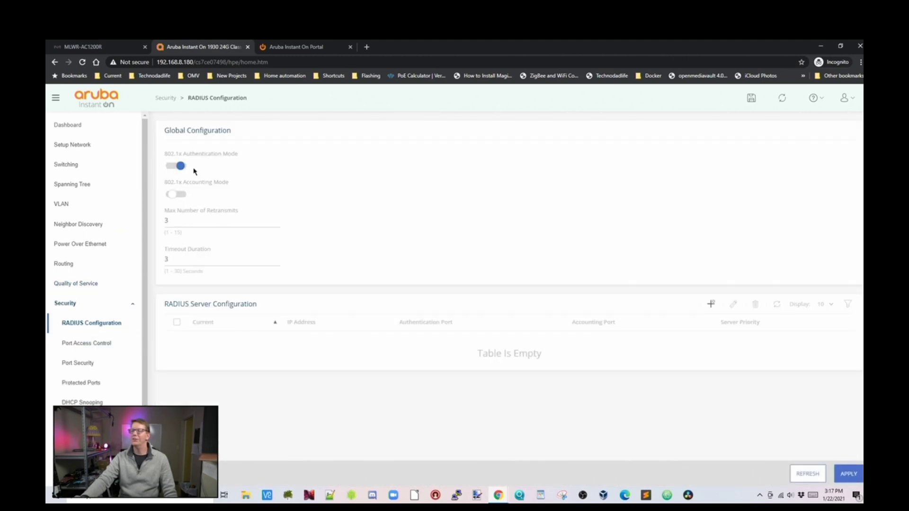
# - Browse port access, port security, protected ports, DHCP snooping, ARP/DoS protection, HTTPS certificate and Logging
pyautogui.click(104, 352)
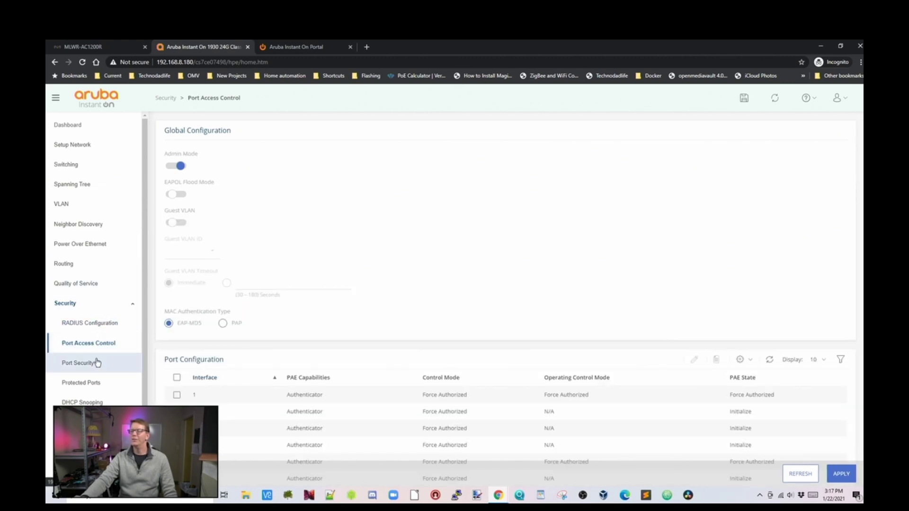
pyautogui.click(97, 366)
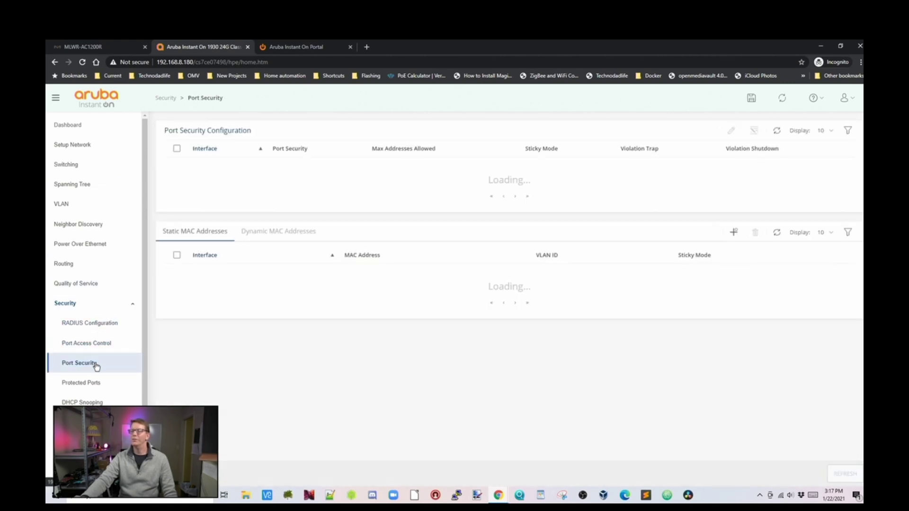
pyautogui.click(96, 389)
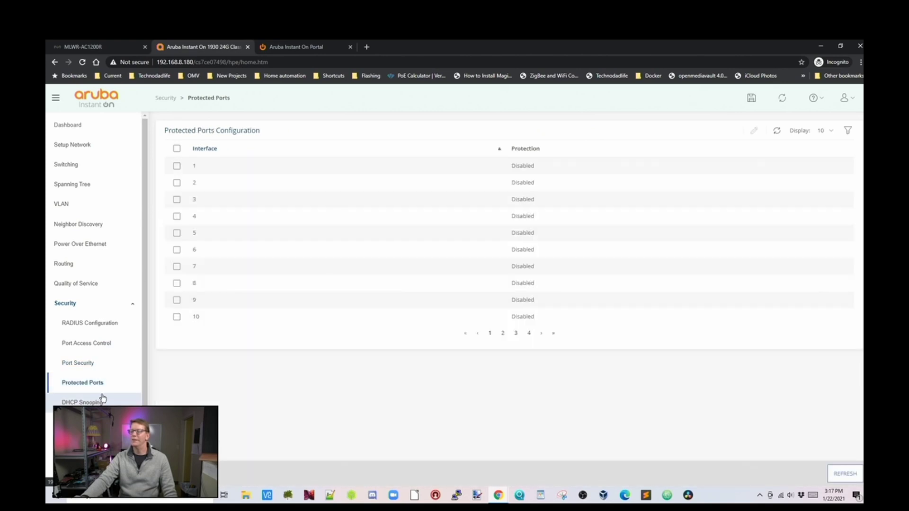
pyautogui.scroll(-1, 102, 397)
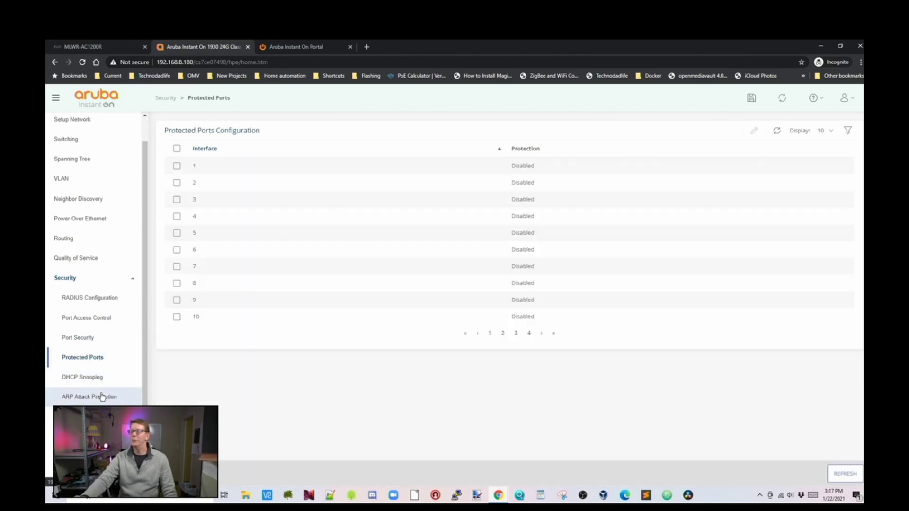
pyautogui.click(101, 380)
pyautogui.click(101, 397)
pyautogui.click(94, 416)
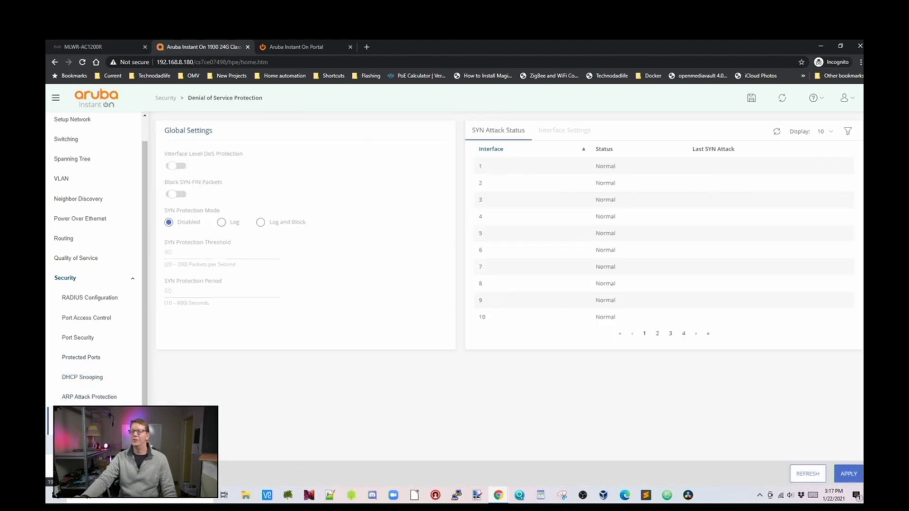
pyautogui.click(94, 437)
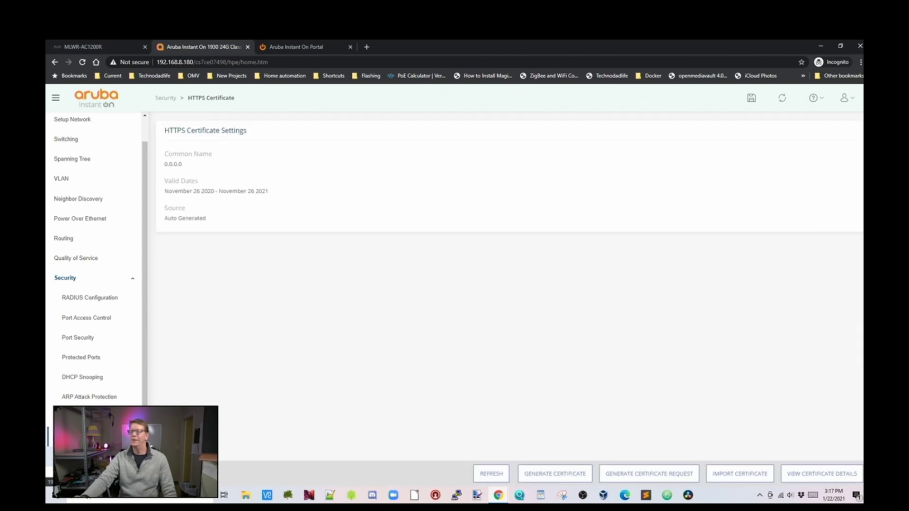
pyautogui.click(71, 416)
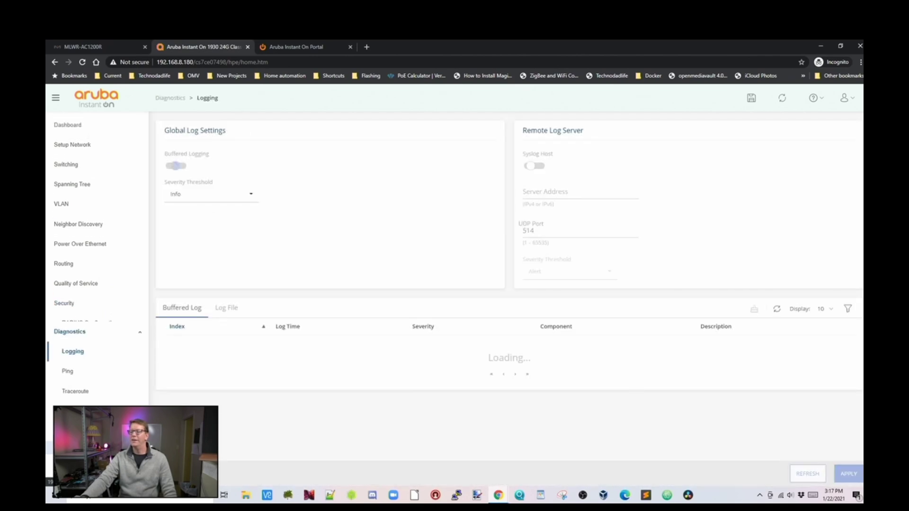
# - Review Ping, Traceroute, Support File, MAC Table and RMON diagnostic pages
pyautogui.click(102, 369)
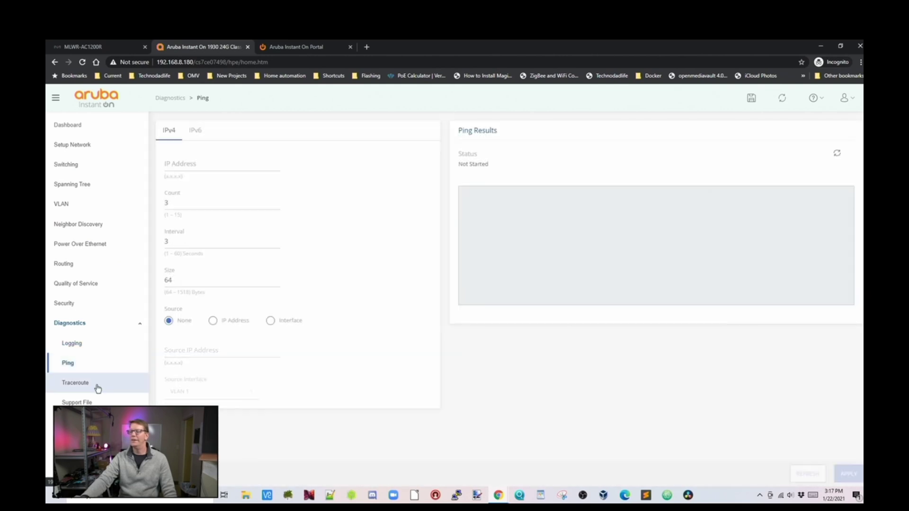
pyautogui.click(97, 386)
pyautogui.click(97, 403)
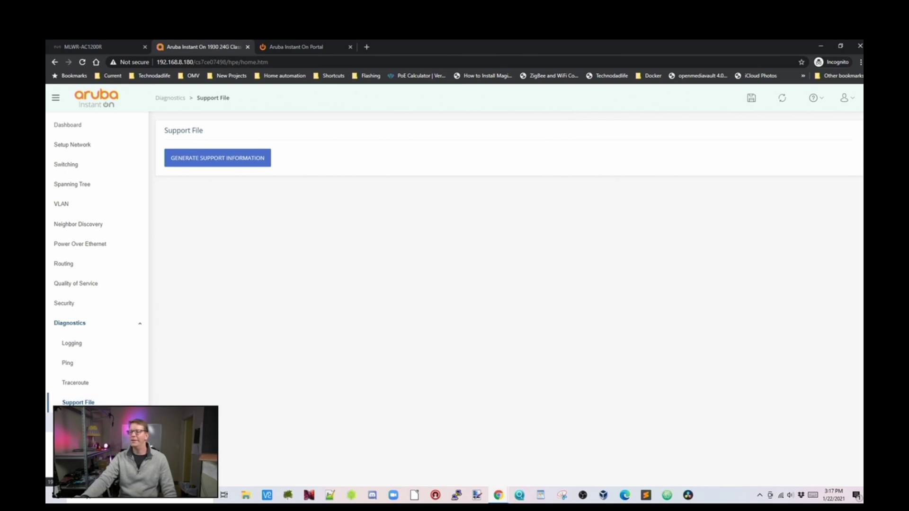
pyautogui.click(76, 423)
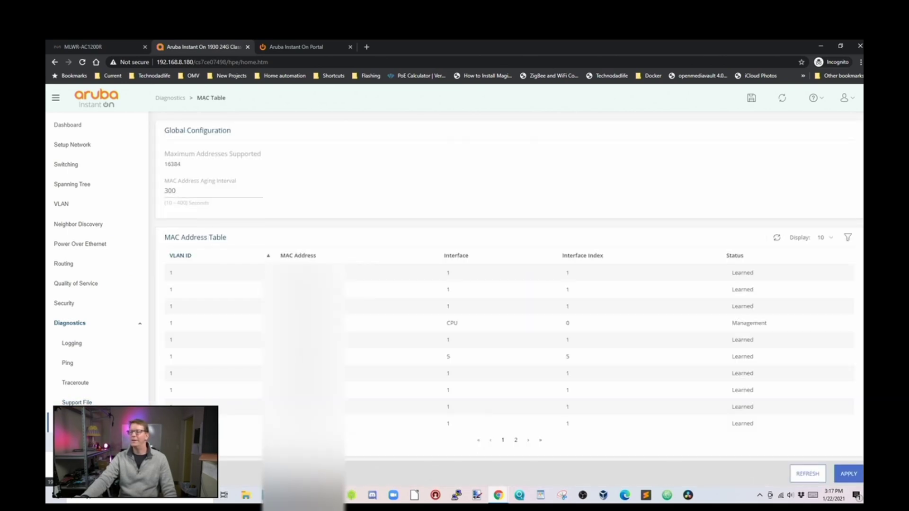
pyautogui.click(75, 442)
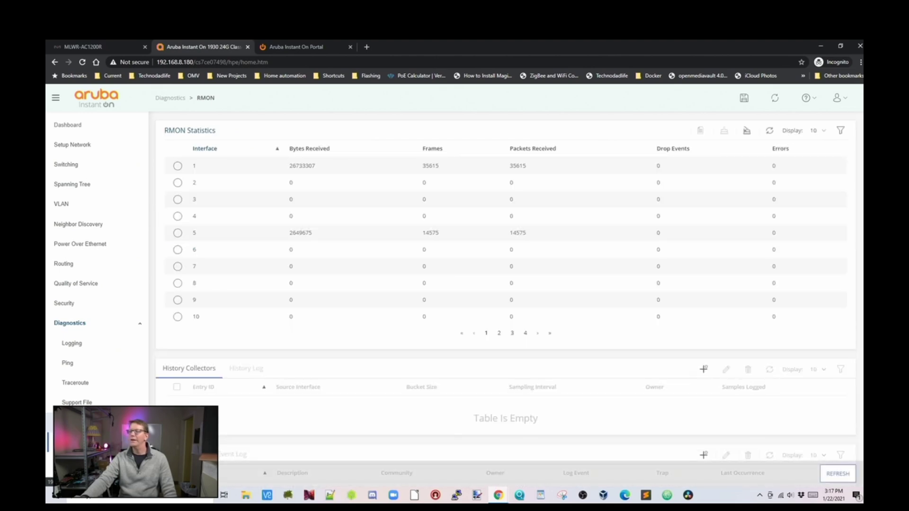
# - Browse Maintenance pages: dual image, backup and update, configuration files, and Reset
pyautogui.click(71, 462)
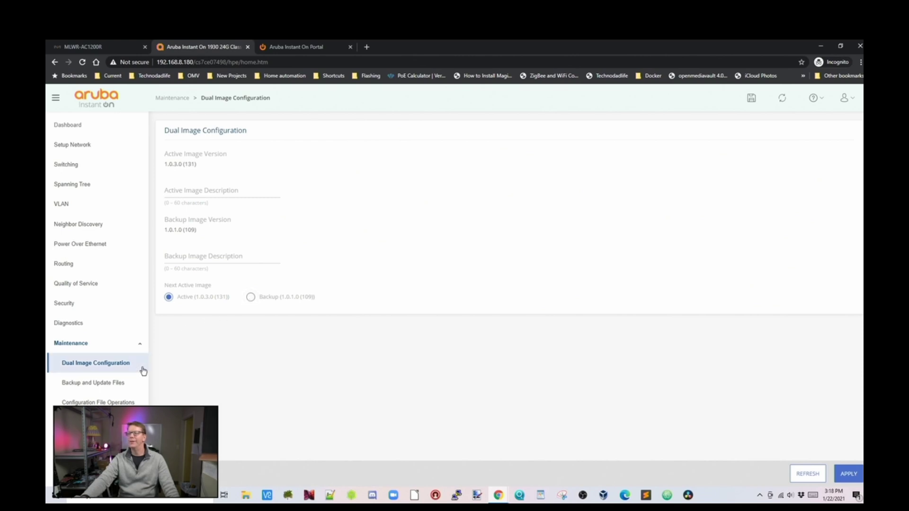
pyautogui.click(111, 384)
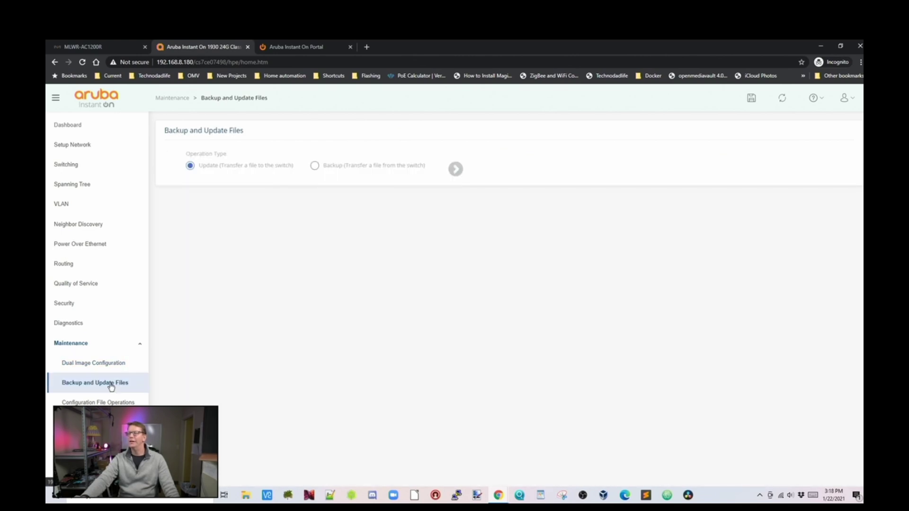
pyautogui.click(114, 402)
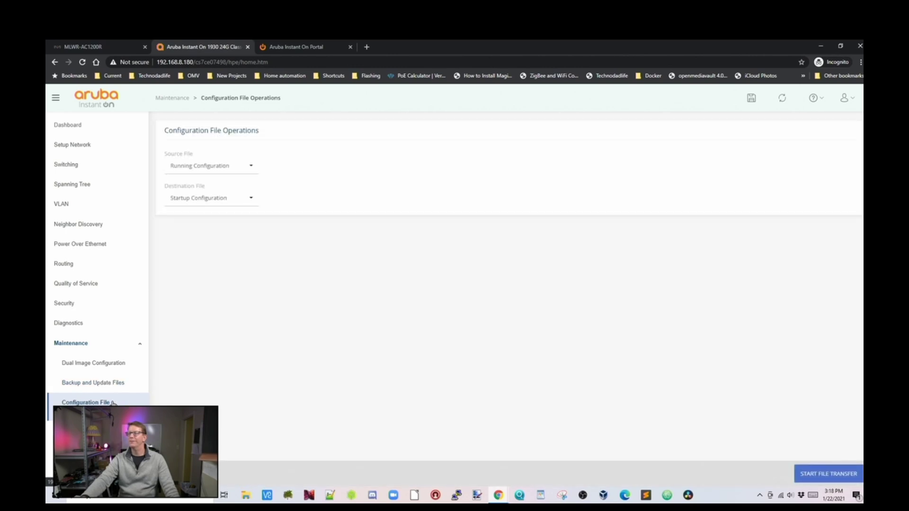
pyautogui.click(76, 422)
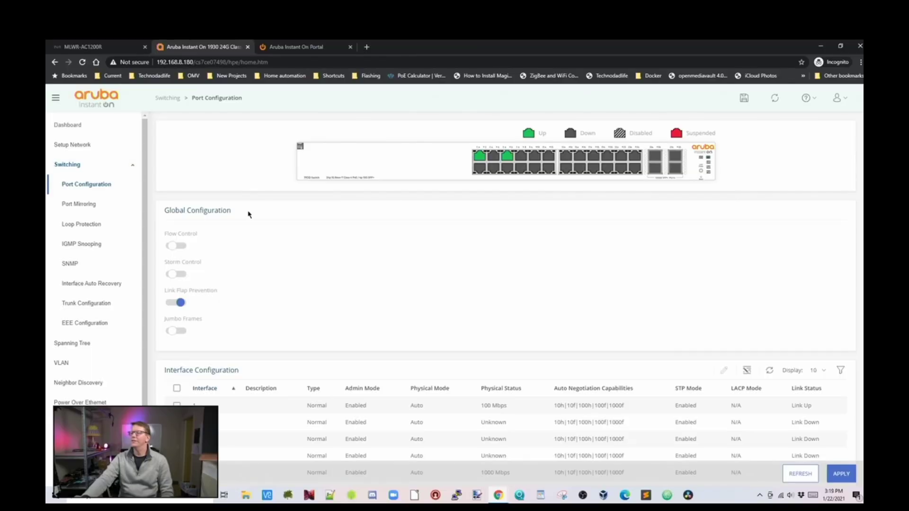
# - Switch on Flow Control under Global Configuration on the Port Configuration page
pyautogui.click(185, 246)
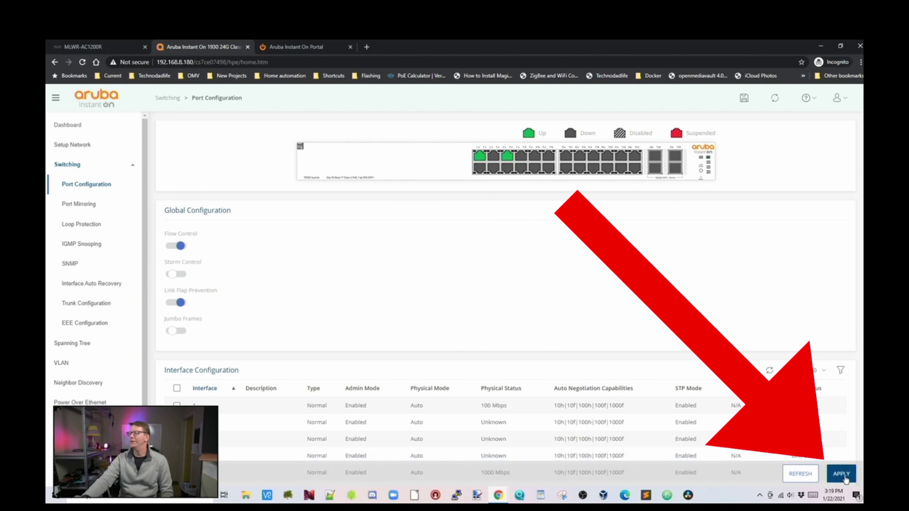
# - Apply the Flow Control change and save the switch configuration
pyautogui.click(845, 479)
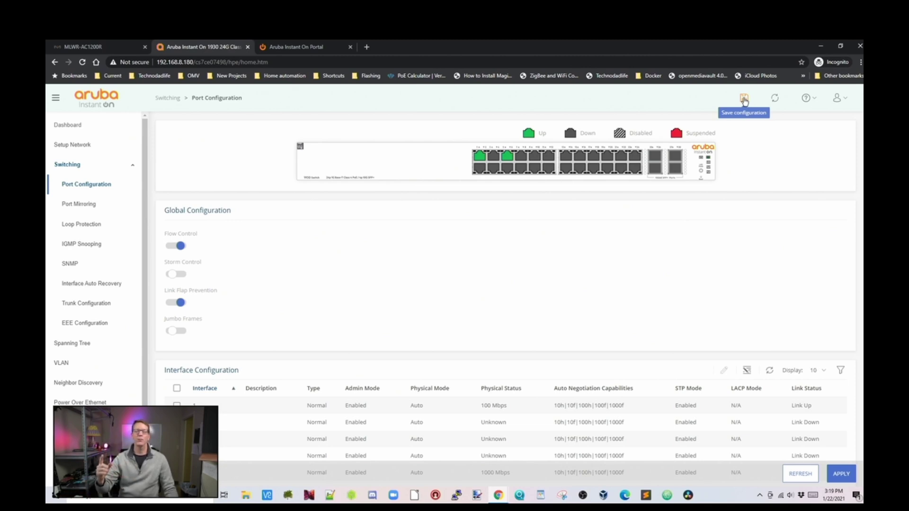
pyautogui.click(744, 99)
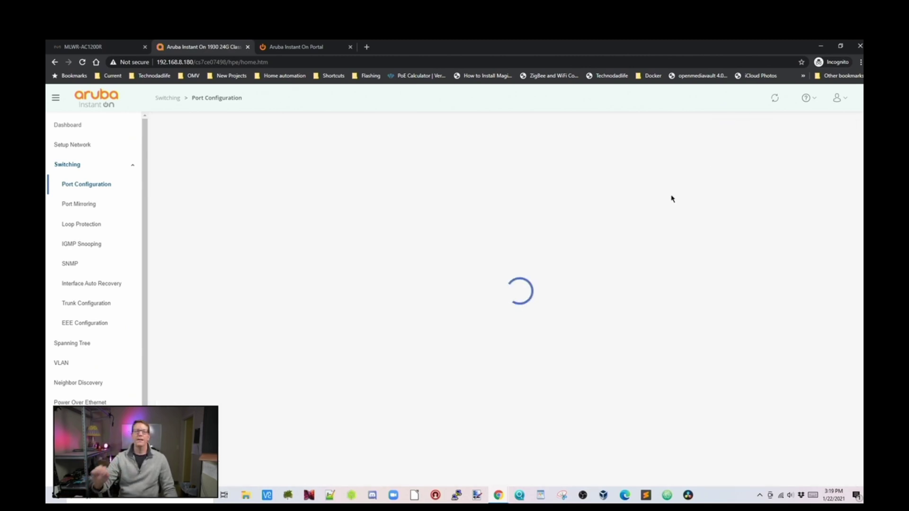